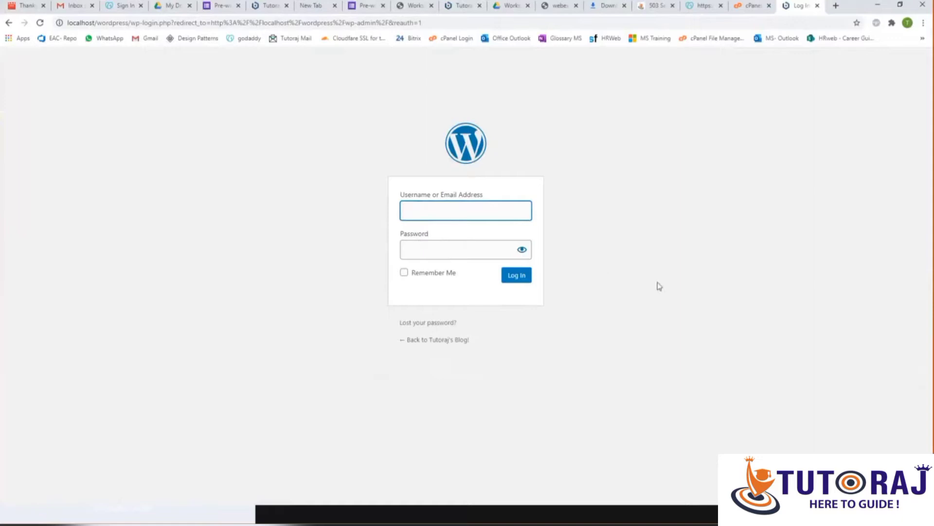
- Log in to the WordPress admin with the username tutoraj and the account password
left_click(767, 187)
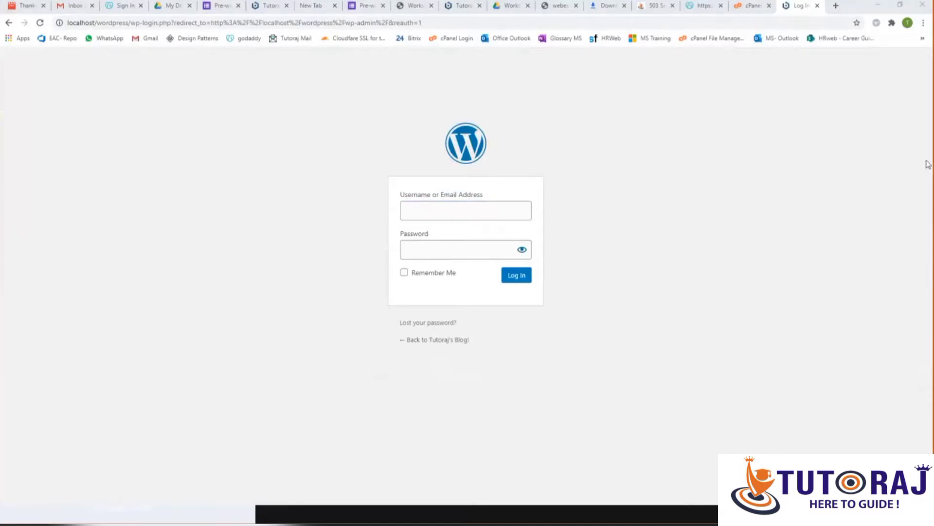
key("alt+Tab")
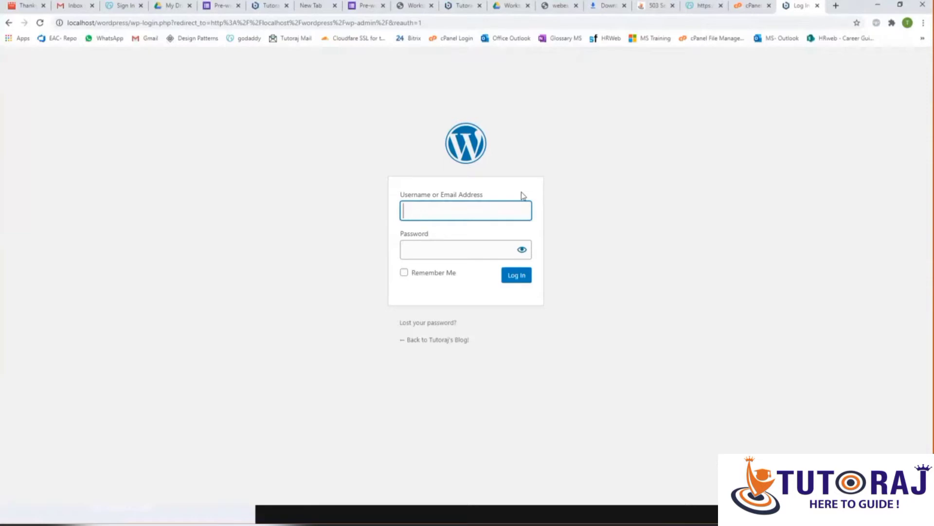
type("tuoraj")
key("Tab")
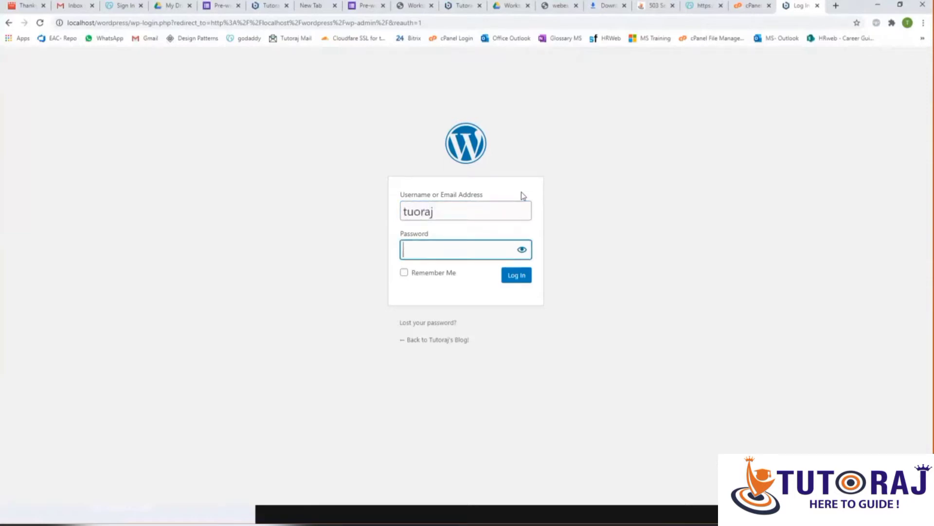
key("shift+Tab")
key("Left")
key("Right")
key("Right")
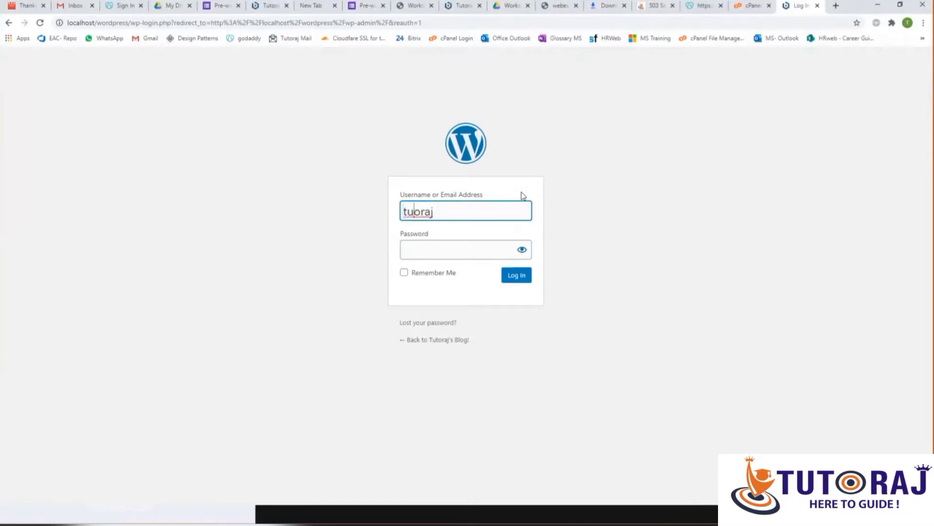
type("t")
key("Tab")
type("********")
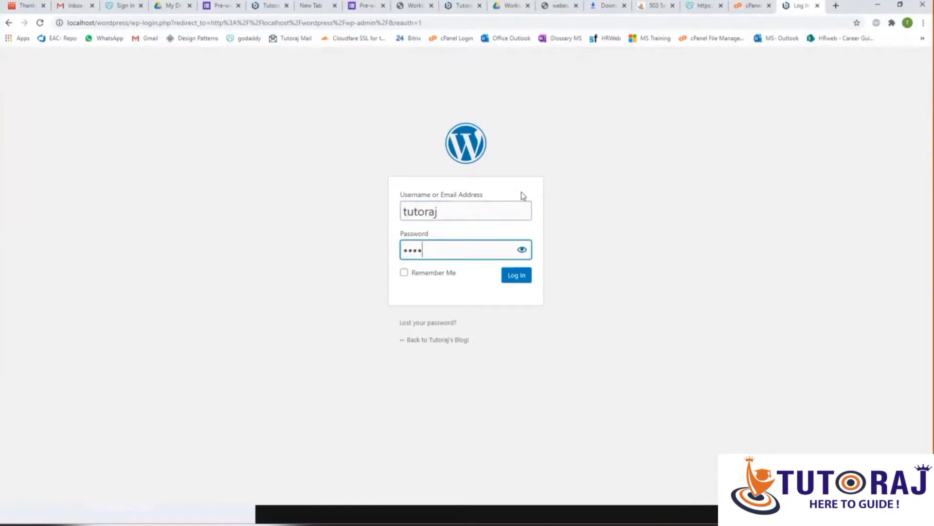
key("Return")
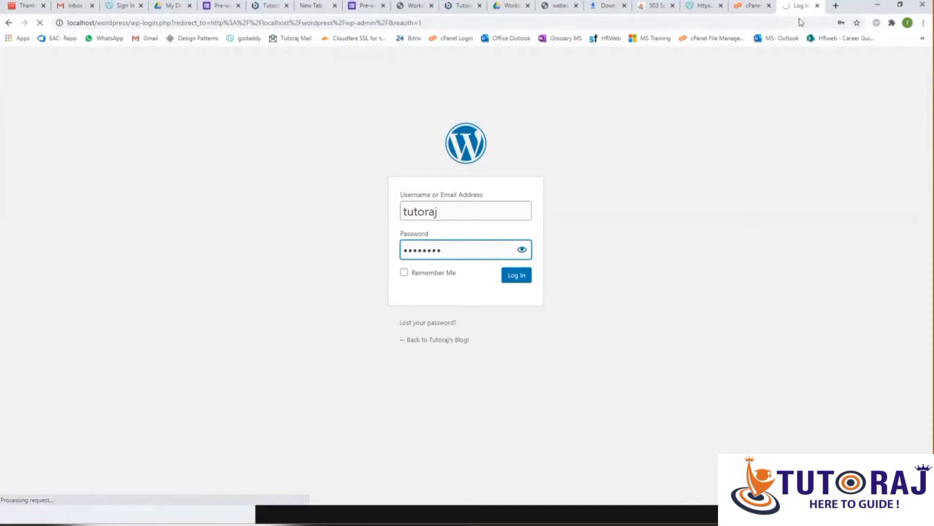
left_click(517, 281)
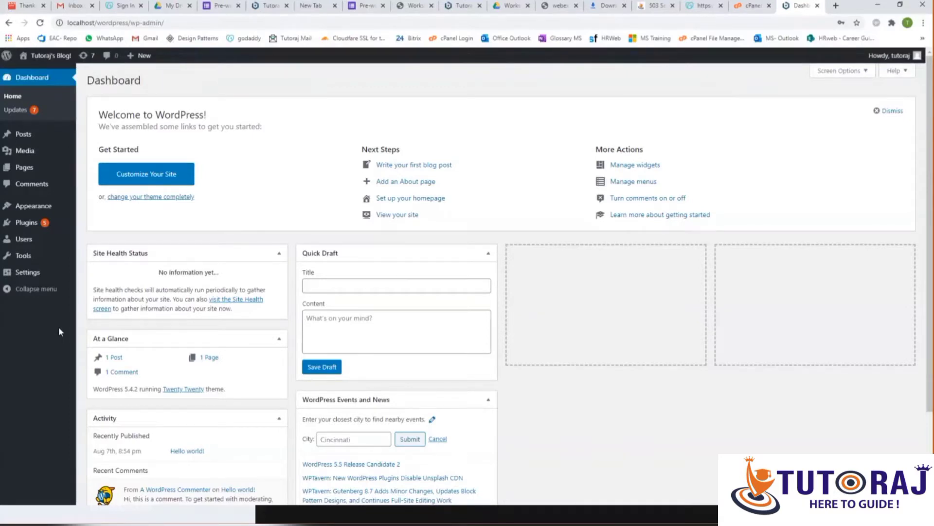
- Open the site's installed themes and activate the Twenty Nineteen theme
mouse_move(34, 211)
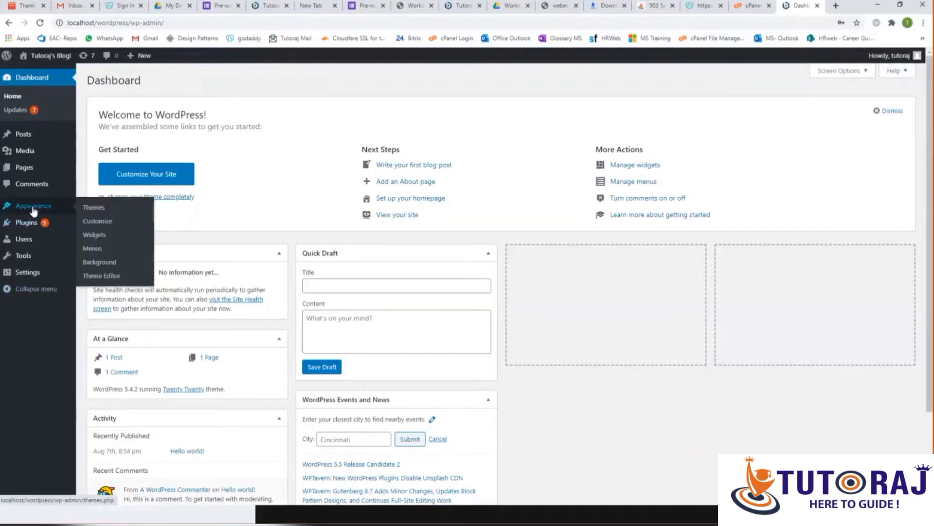
left_click(94, 209)
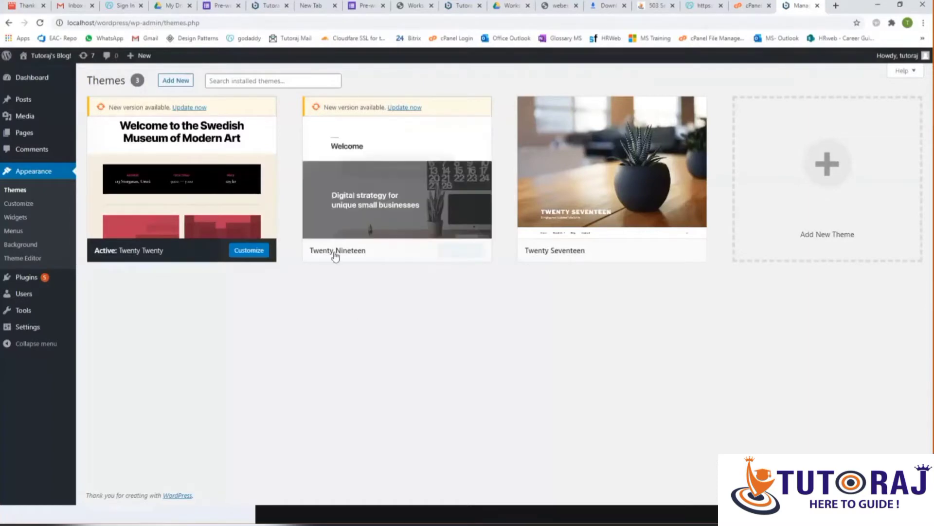
mouse_move(424, 257)
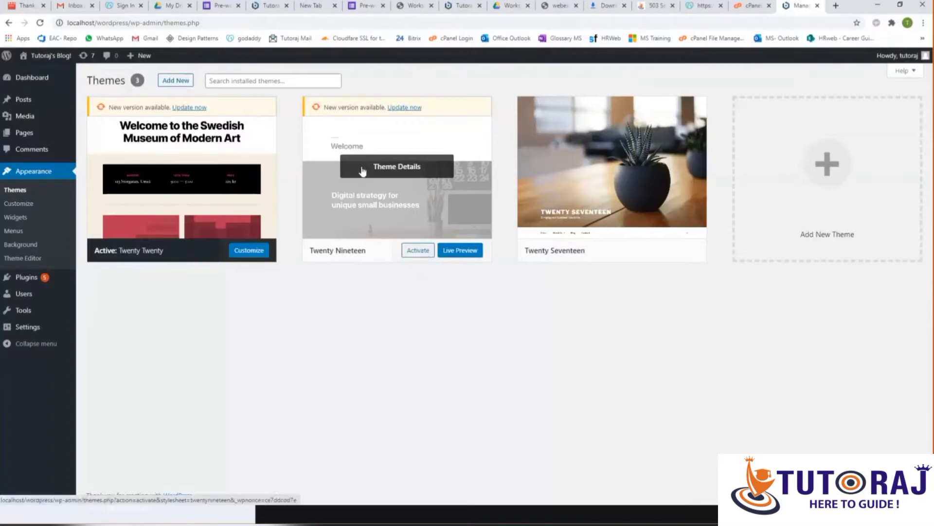
left_click(421, 256)
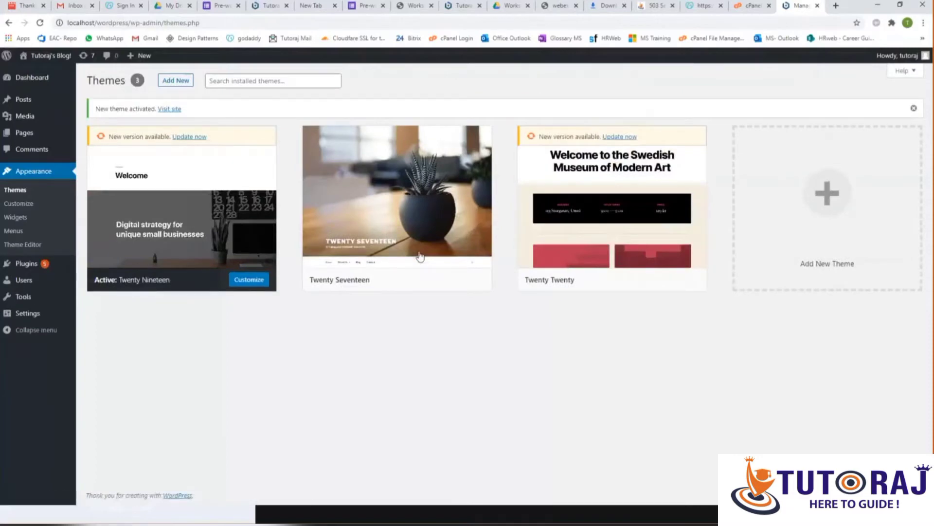
- Activate the Twenty Seventeen theme in place of Twenty Nineteen
mouse_move(420, 258)
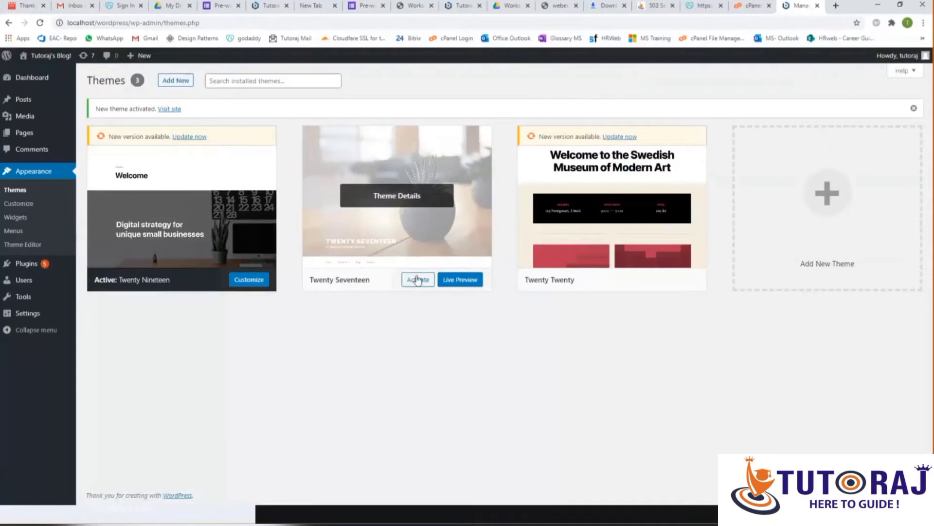
left_click(418, 281)
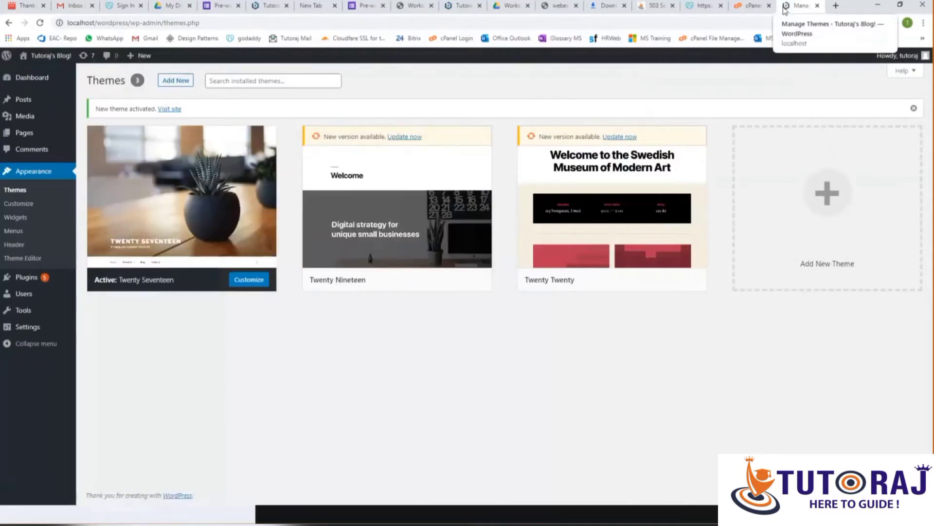
- Open the live preview of the Twenty Nineteen theme and publish its customization
mouse_move(478, 252)
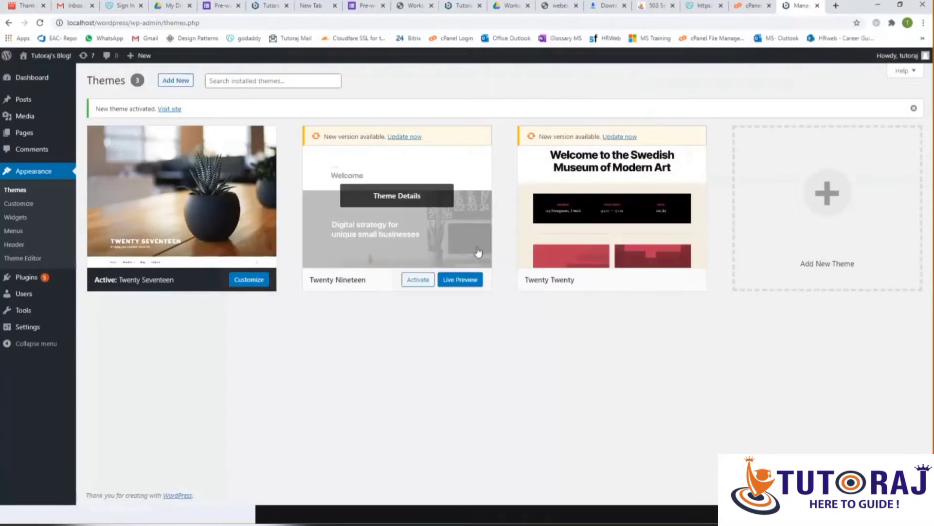
left_click(454, 283)
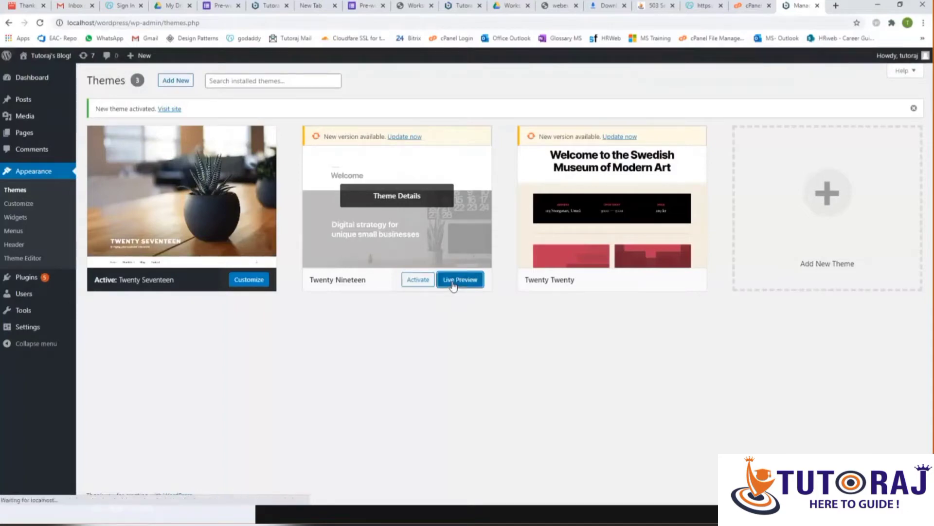
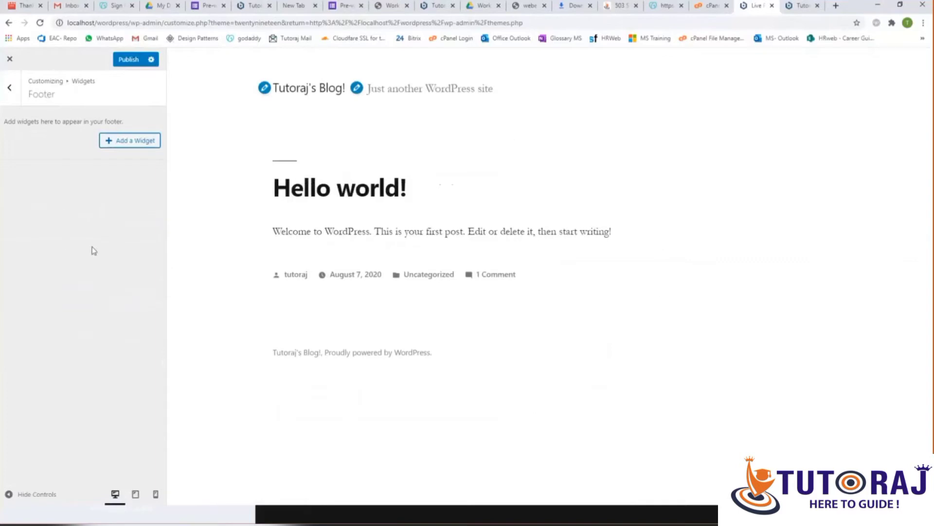
left_click(130, 61)
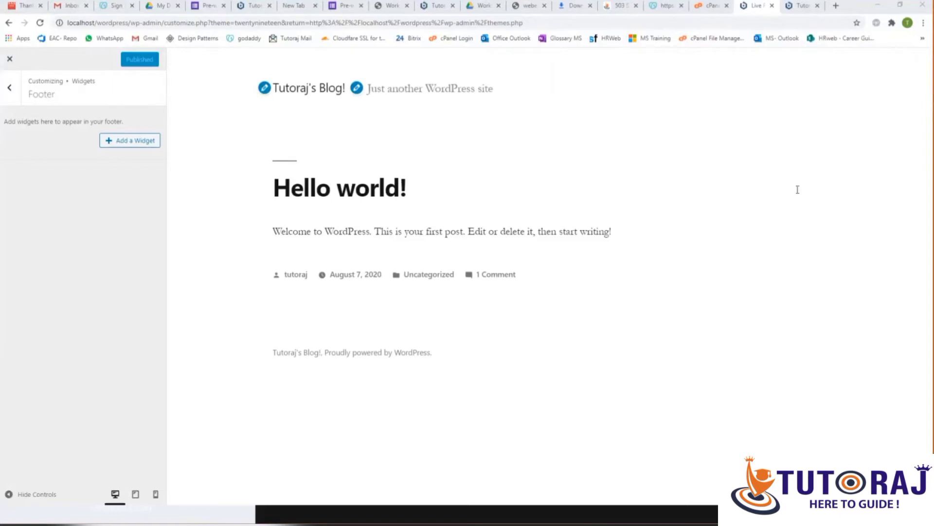
- Review the Footer widget area in the theme customizer and return to the main customization options
left_click(7, 86)
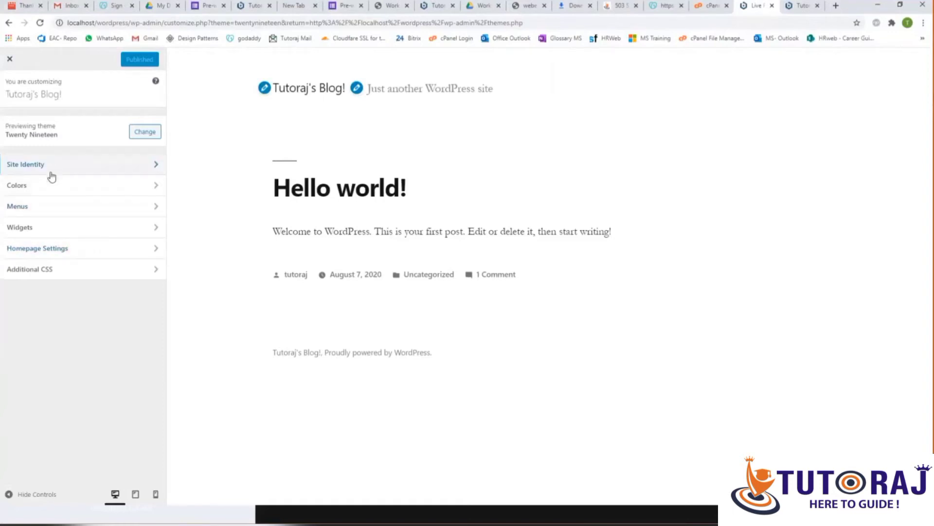
left_click(42, 237)
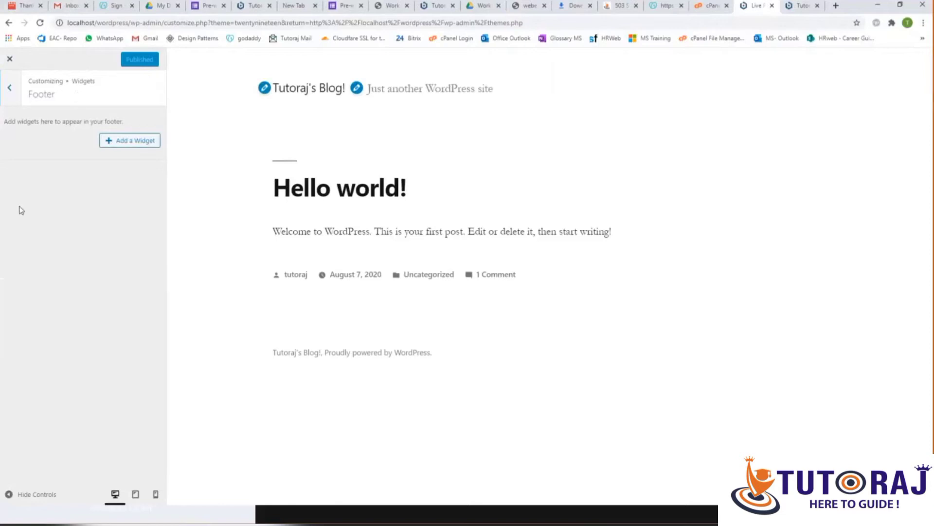
left_click(8, 91)
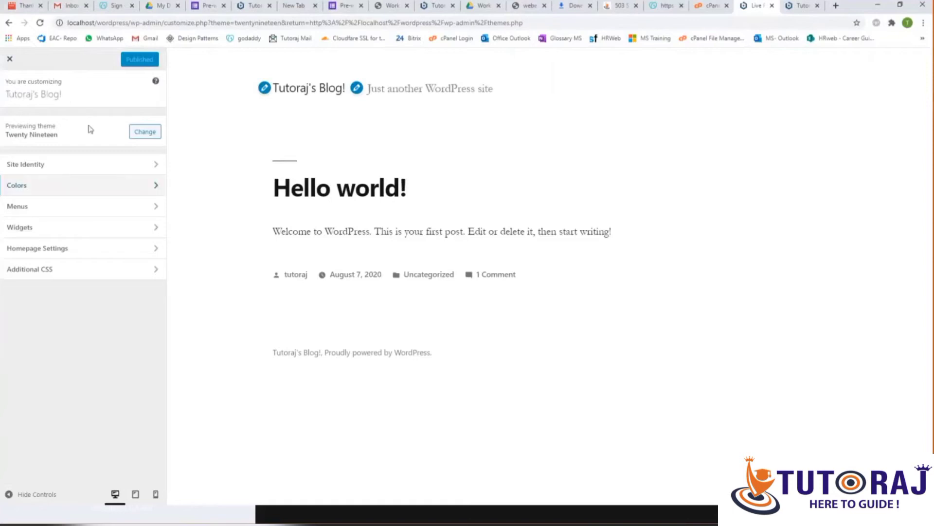
left_click(28, 239)
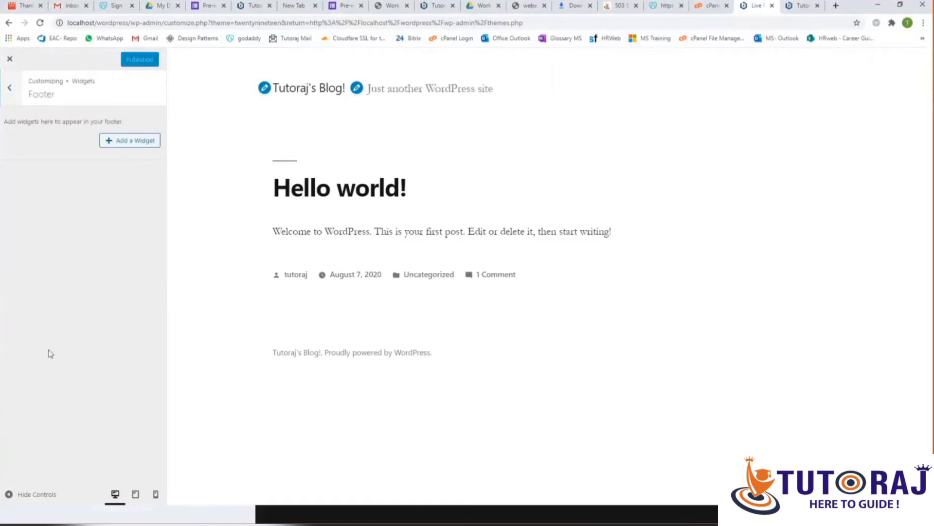
left_click(9, 90)
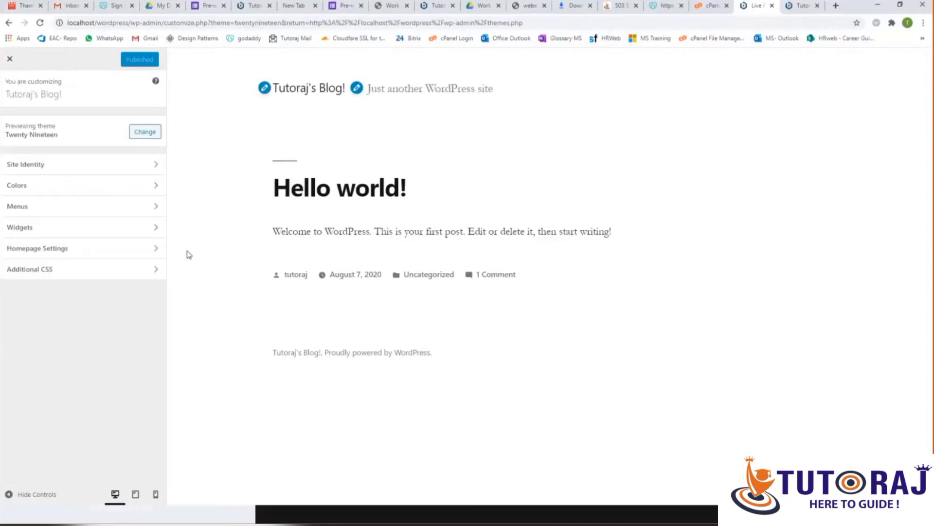
- Switch to the PowerPoint slide show to check the remaining set up instructions, and return to the WordPress customizer
key("alt+Tab")
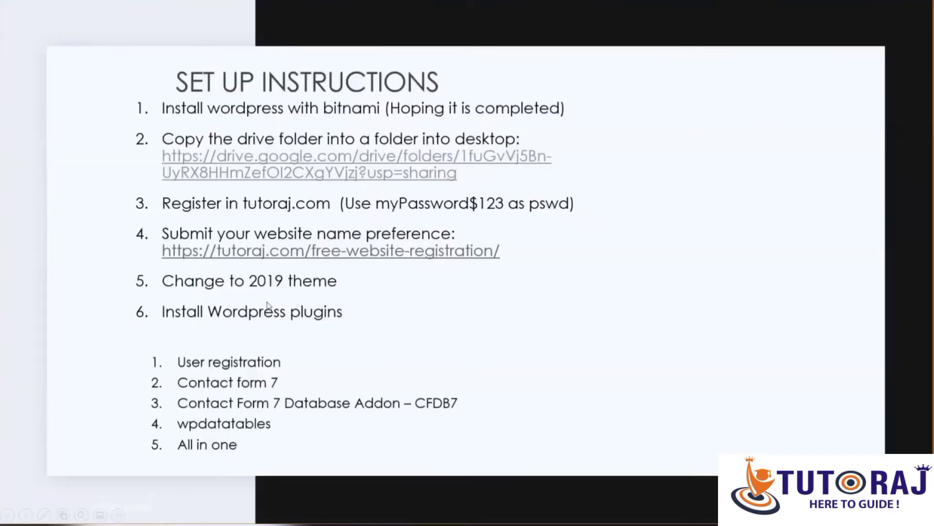
key("alt+Tab")
key("alt+Tab")
key("Right")
key("alt+Tab")
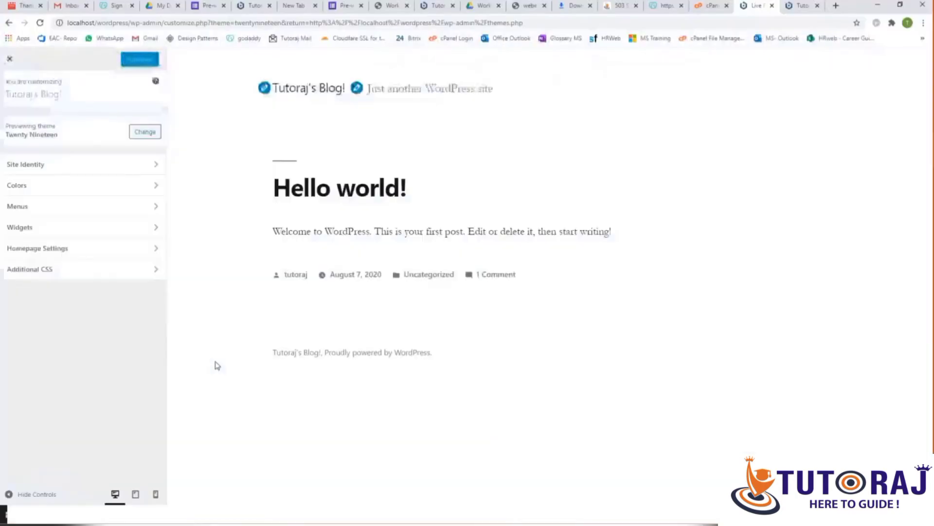
- Review the WordPress plugin list on slide 7 in PowerPoint, highlighting User registration, and return to the browser
key("alt+Tab")
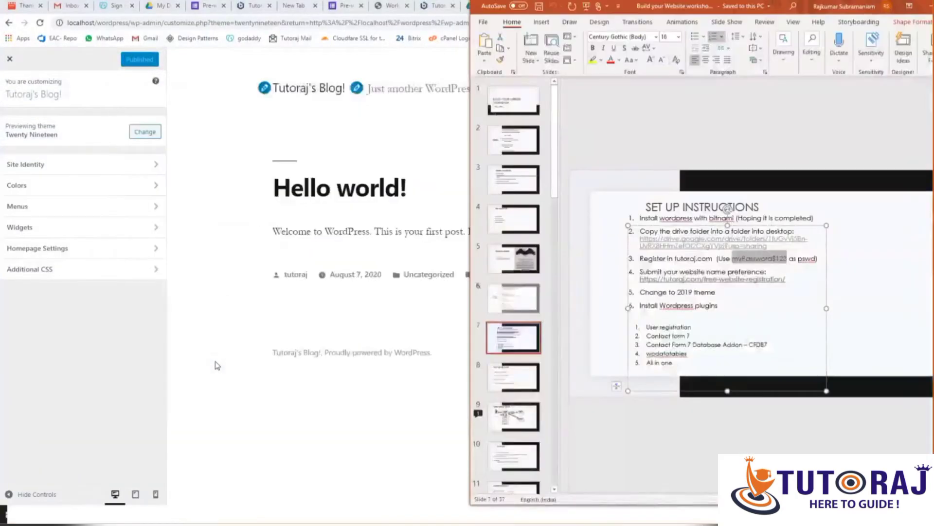
left_click(519, 380)
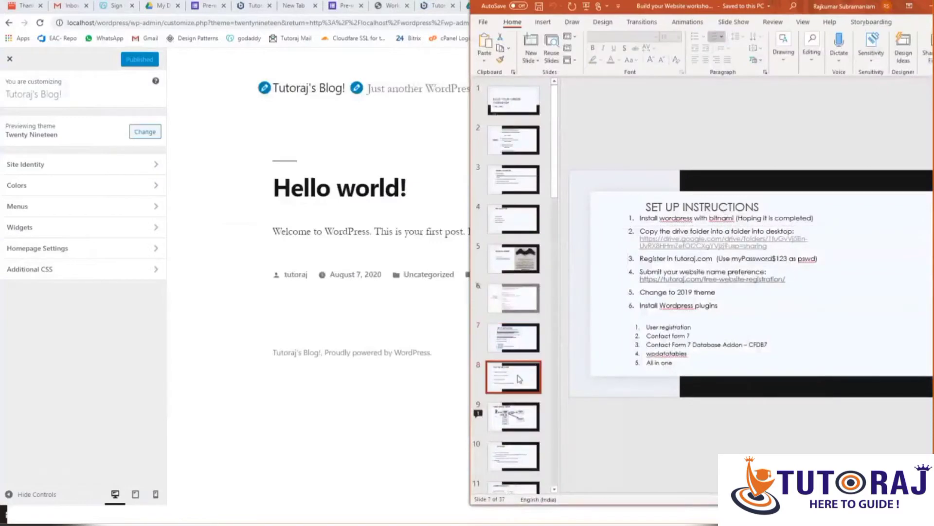
left_click(516, 343)
left_click_drag(676, 364, 647, 327)
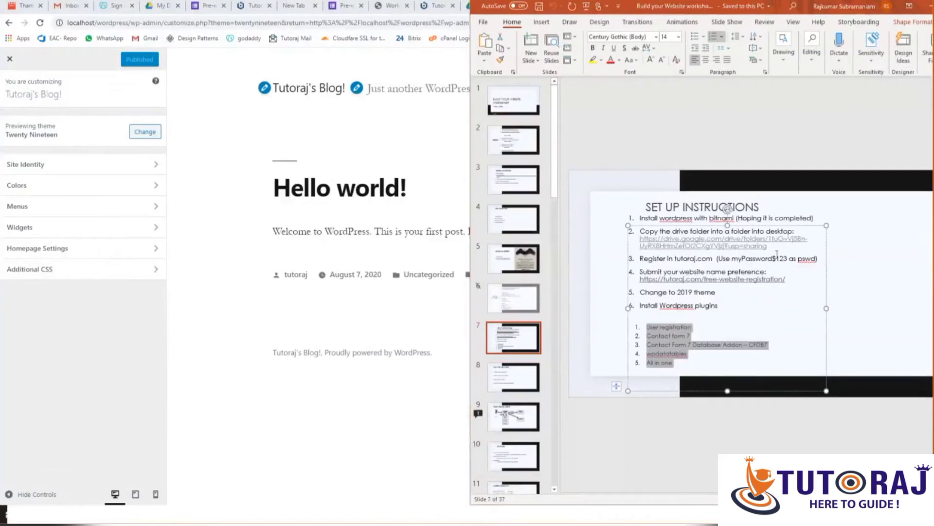
left_click(140, 373)
key("alt+Tab")
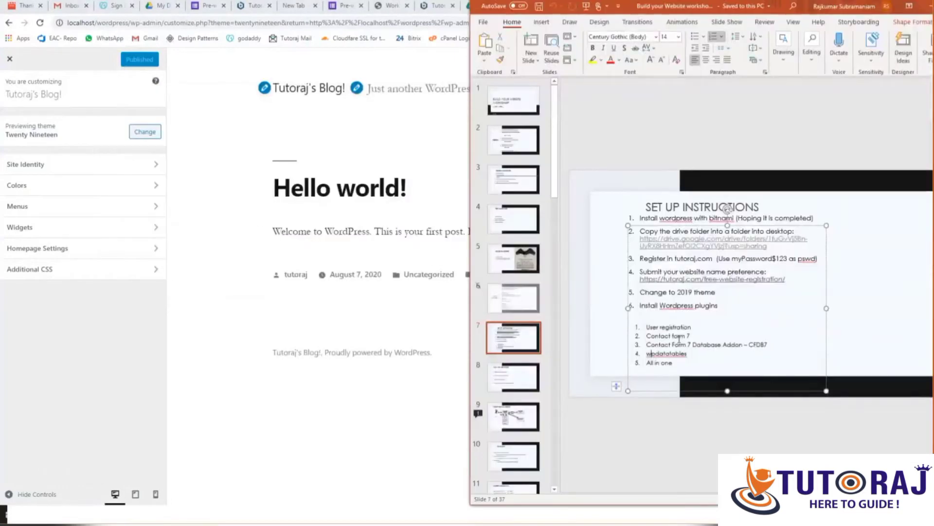
left_click_drag(692, 327, 647, 327)
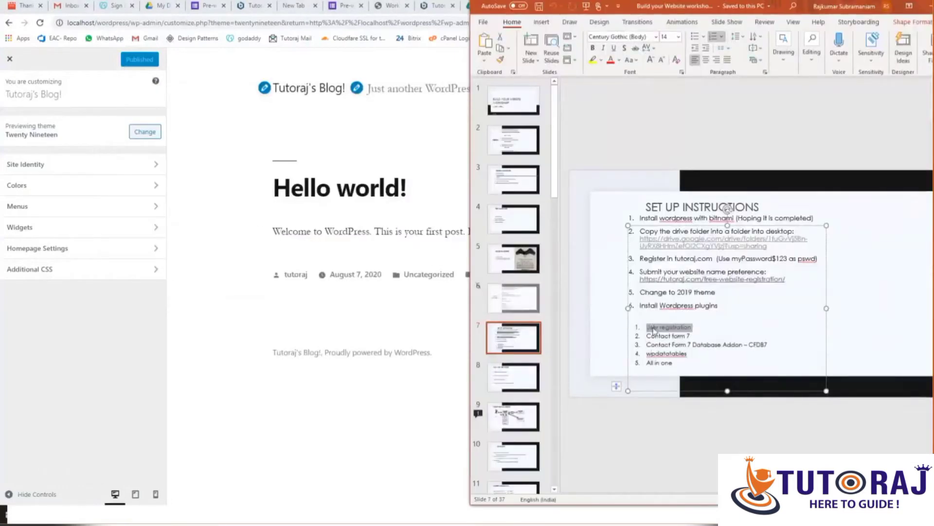
left_click(129, 396)
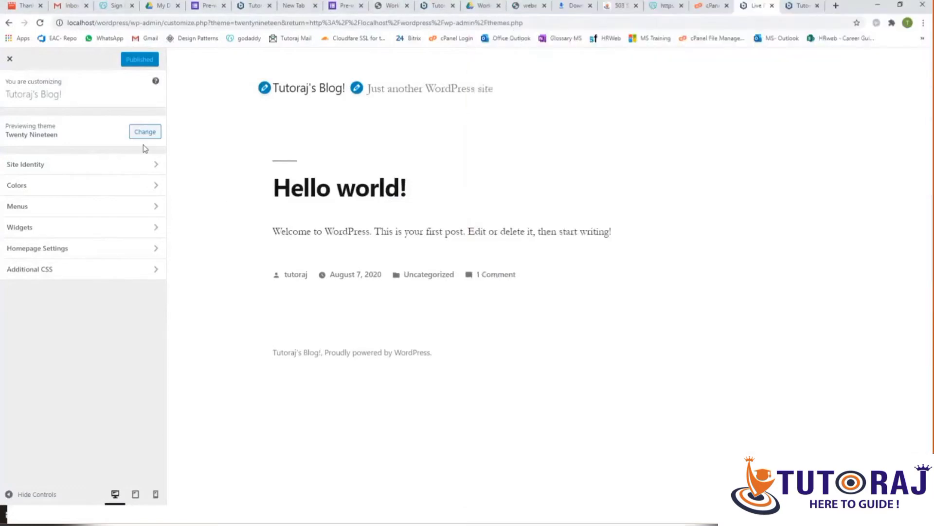
- Close the theme customizer and open the About WordPress page in the admin area from the blog's front page
left_click(772, 6)
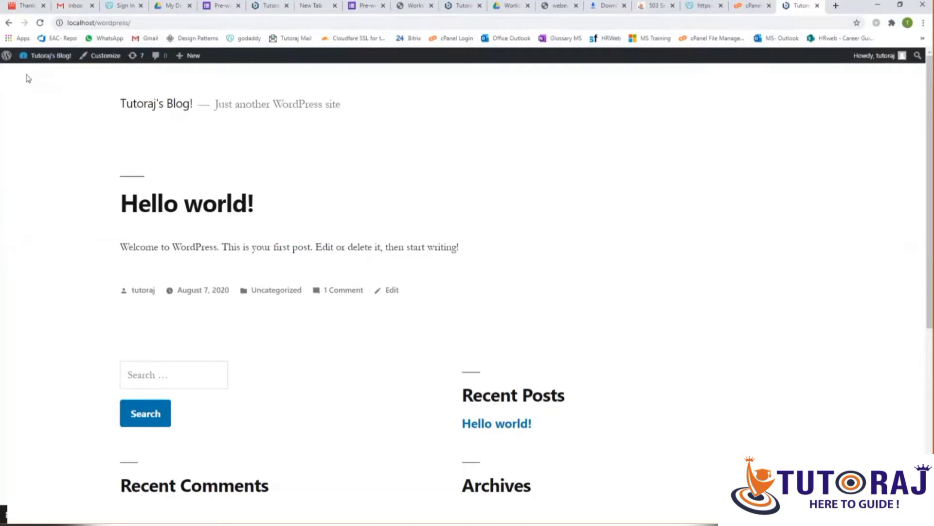
mouse_move(6, 57)
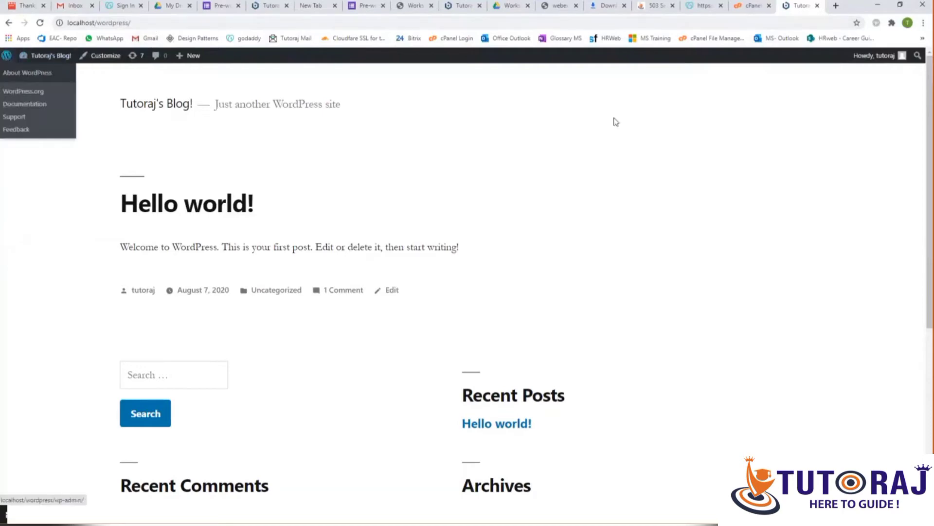
mouse_move(880, 56)
left_click(6, 57)
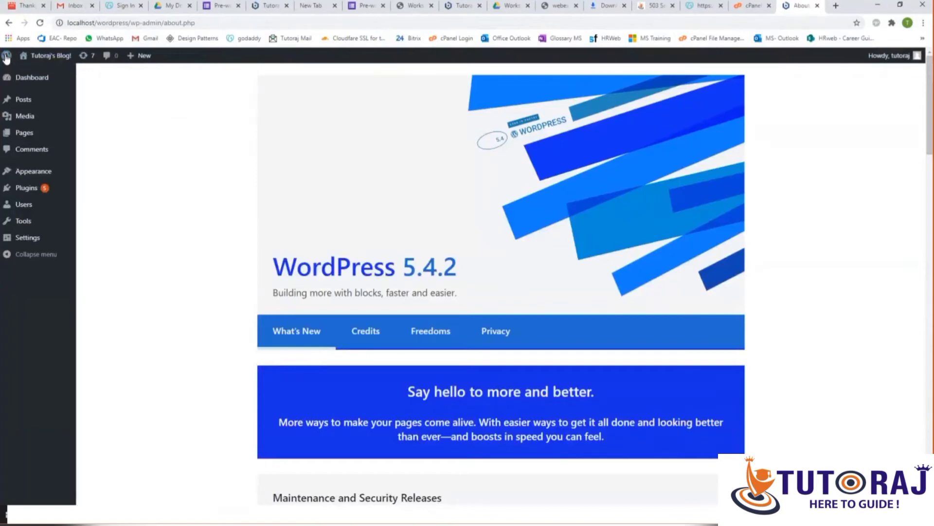
left_click(181, 24)
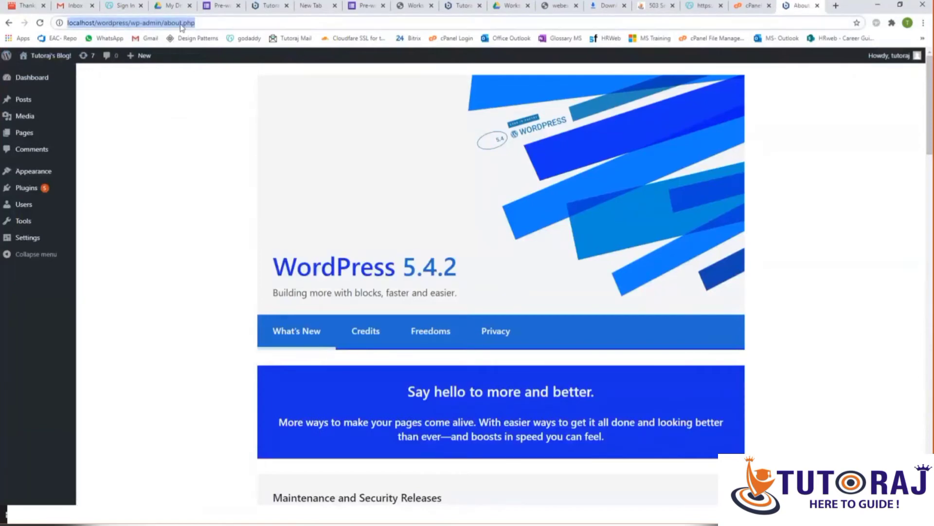
left_click(585, 10)
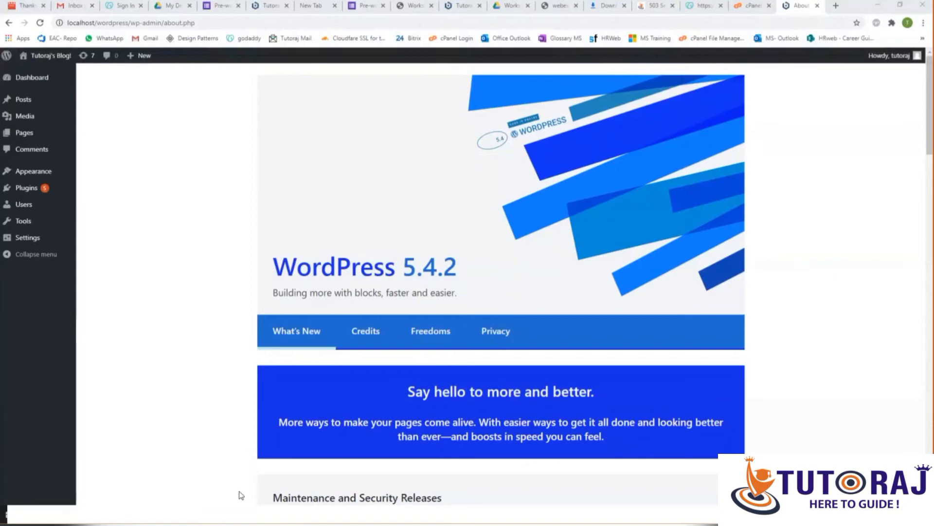
- Switch to PowerPoint, copy the plugin name User registration from the slide 7 list, and return to the browser
key("alt+Tab")
key("alt+Tab")
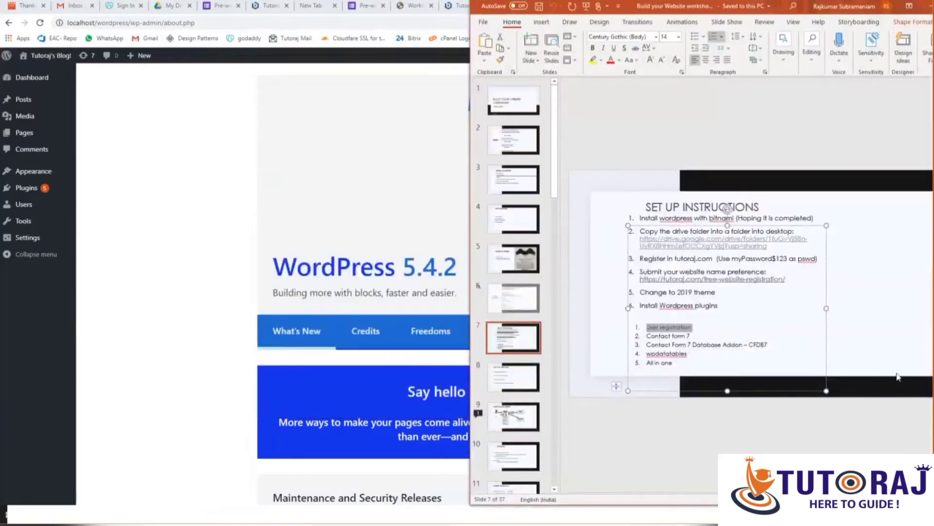
left_click(709, 325)
key("shift+Home")
key("ctrl+c")
left_click(273, 184)
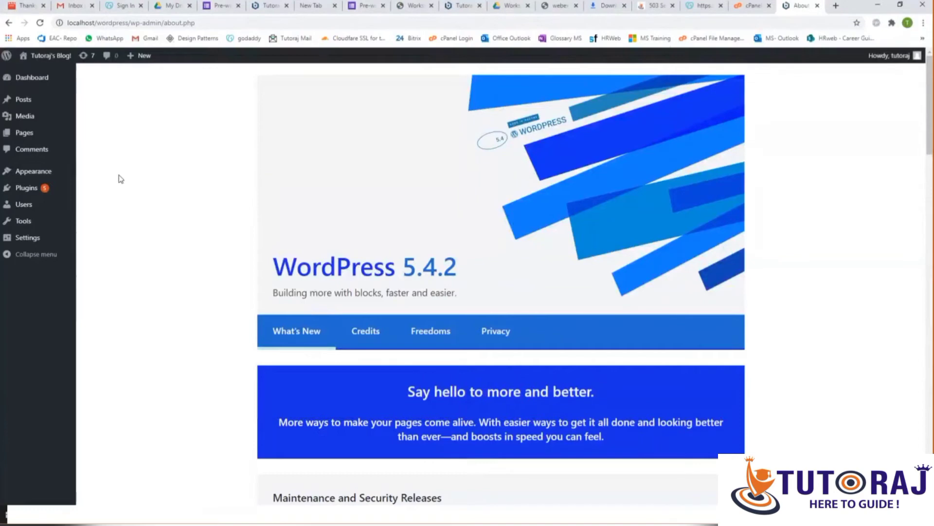
- Search the Add Plugins page for User registration, then install and activate the User Registration plugin by WPEverest
left_click(27, 192)
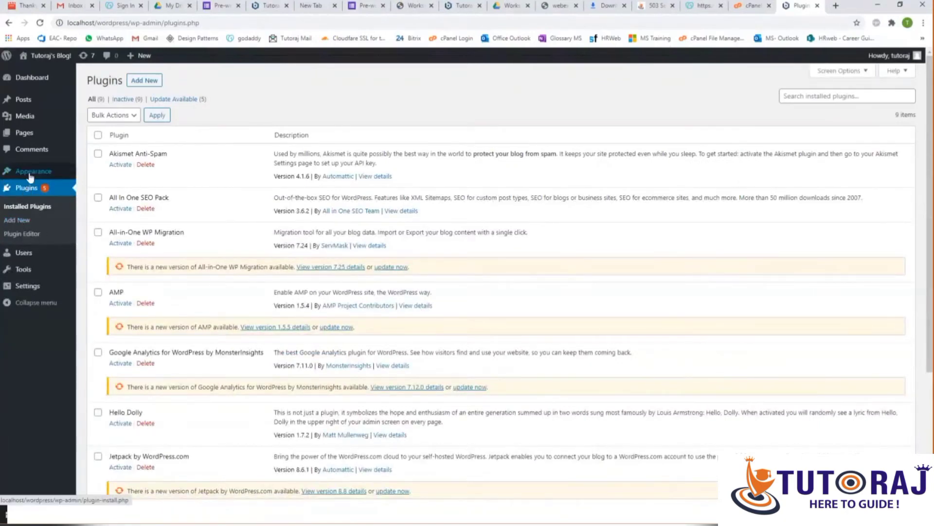
left_click(12, 222)
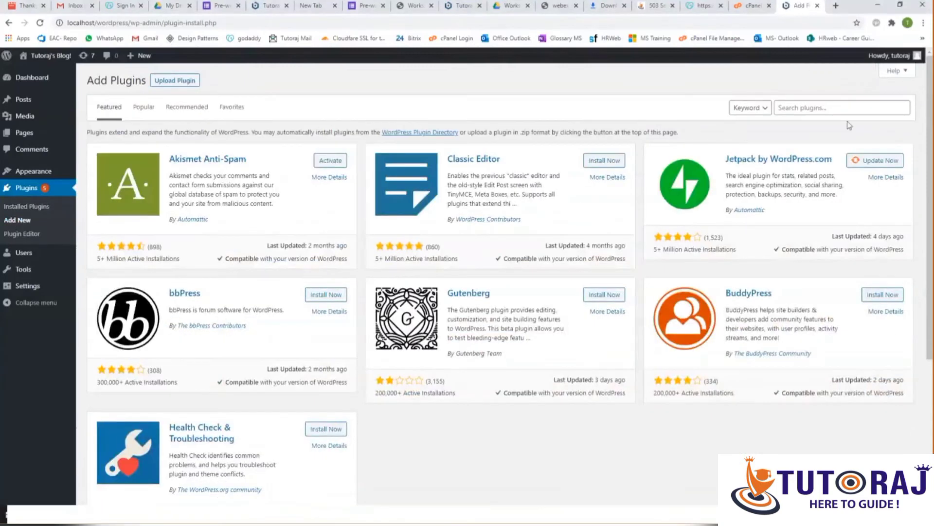
left_click(825, 111)
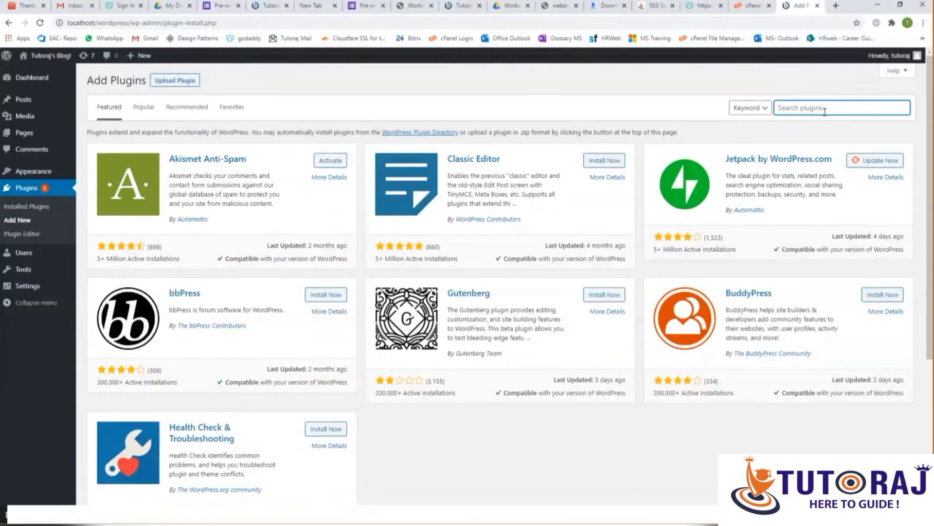
key("ctrl+v")
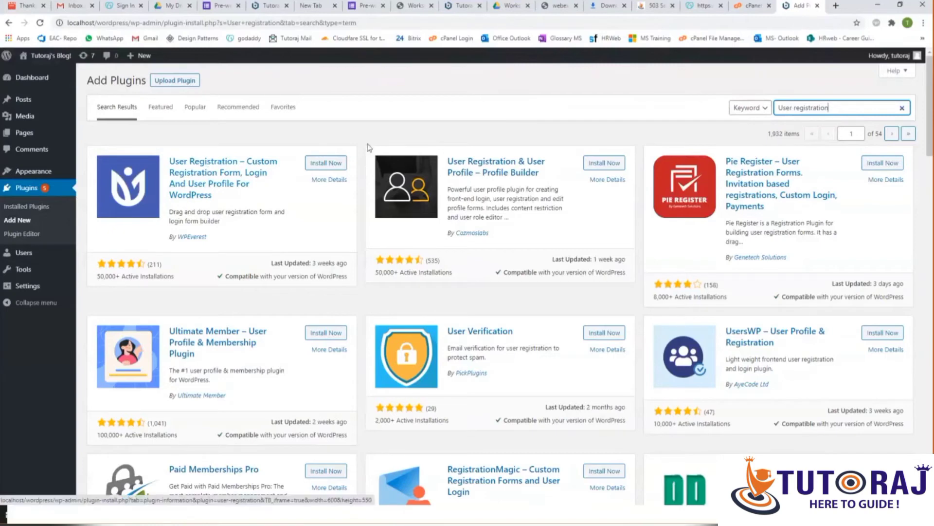
left_click(329, 165)
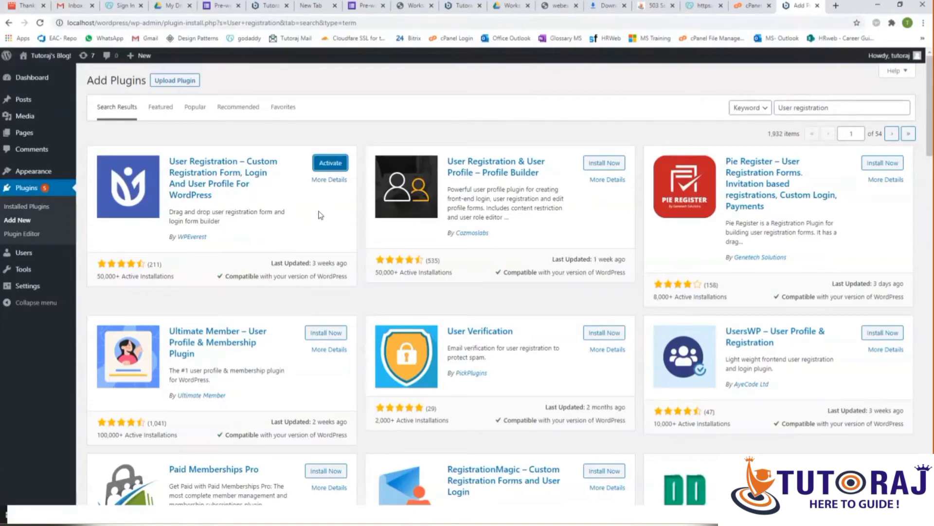
left_click(333, 162)
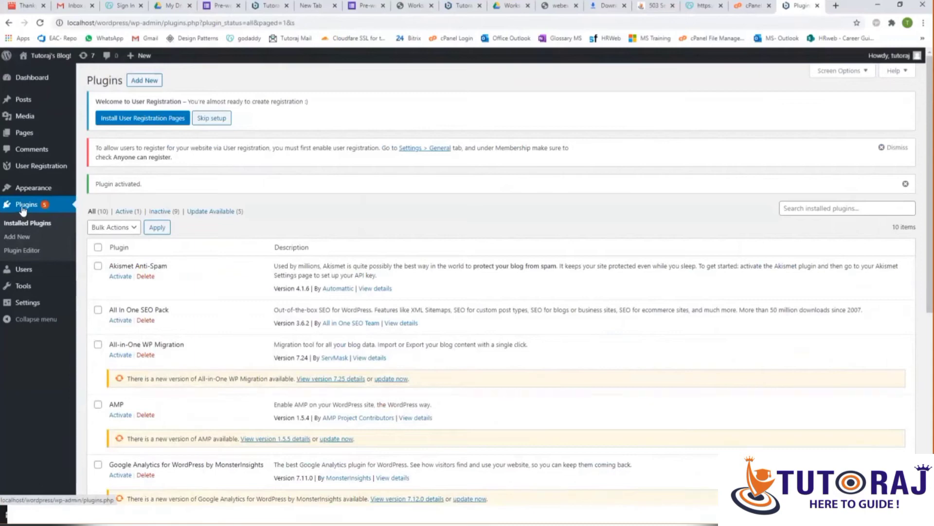
- Open the Add Plugins page and copy the plugin name Contact form 7 from slide 7 in PowerPoint, returning to the browser
left_click(21, 241)
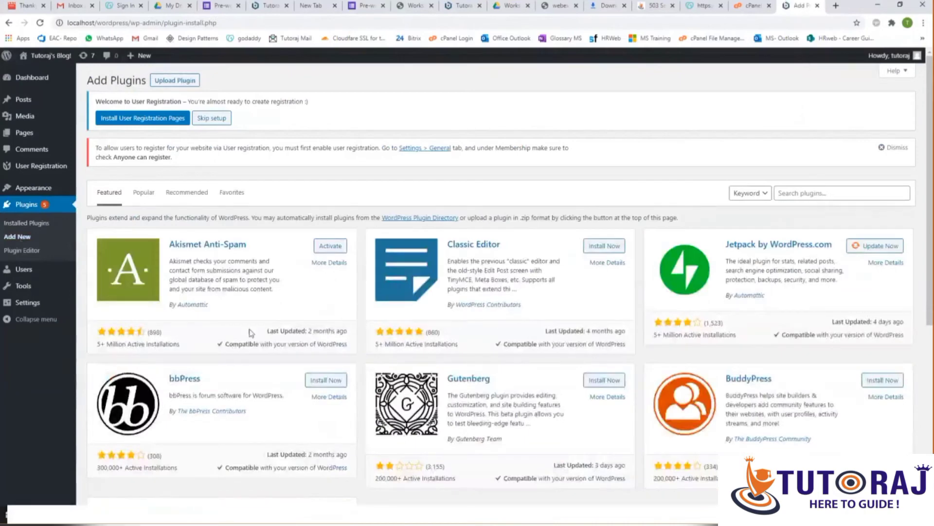
key("alt+Tab")
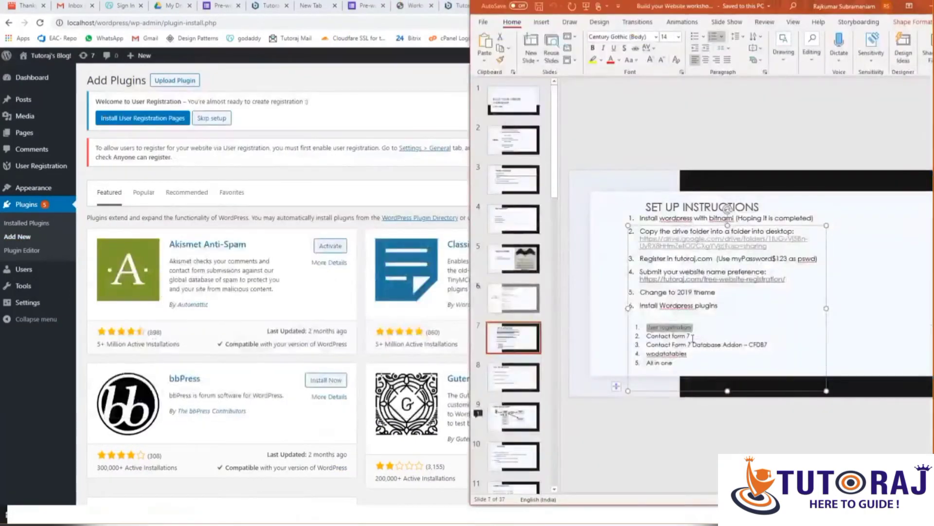
left_click(693, 336)
key("shift+Home")
key("ctrl+c")
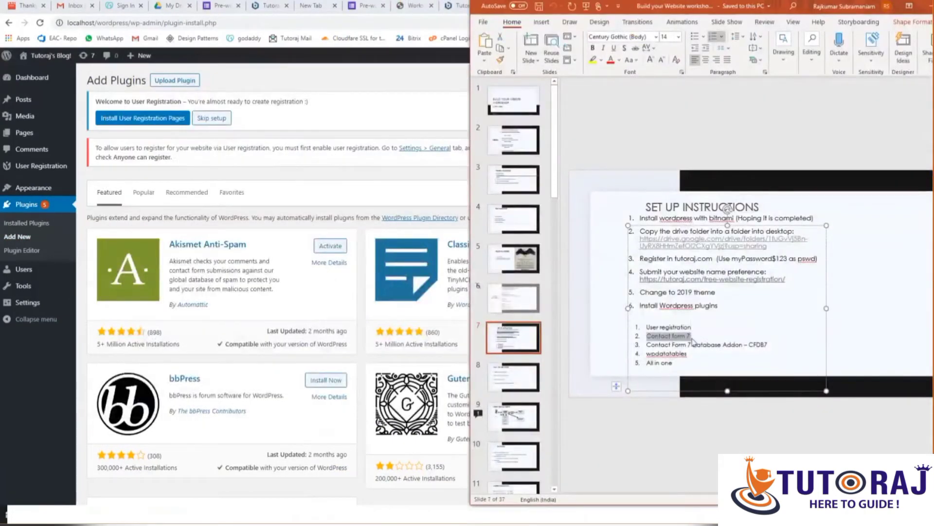
key("alt+Tab")
- Search the plugin directory for Contact form 7, then install and activate the Contact Form 7 plugin
left_click(842, 195)
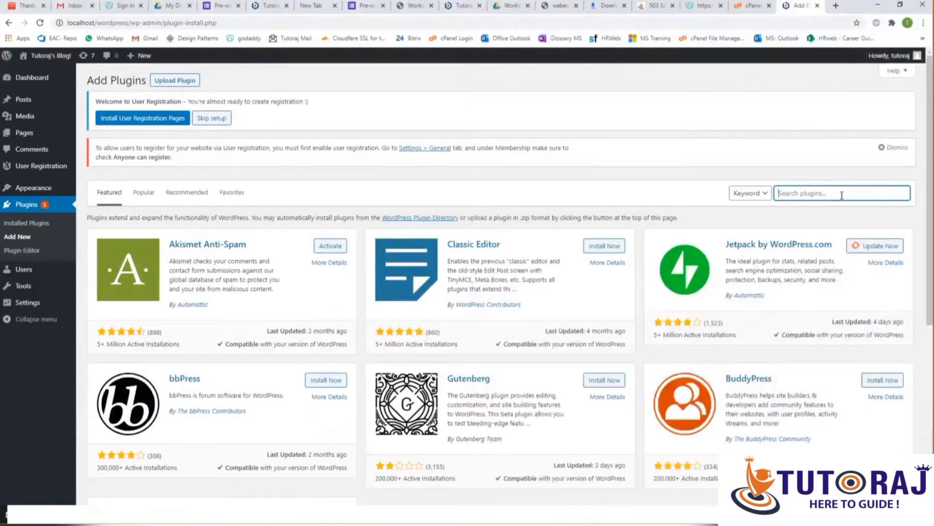
key("ctrl+v")
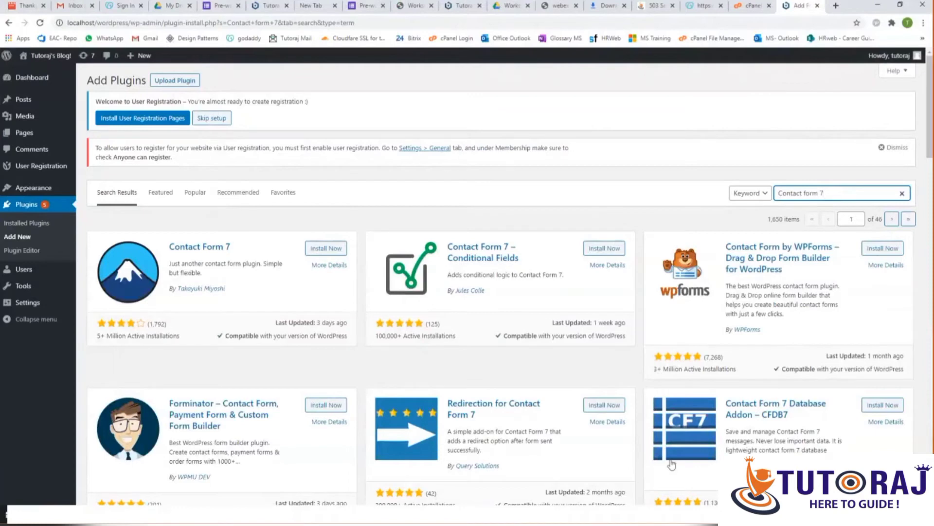
left_click(319, 252)
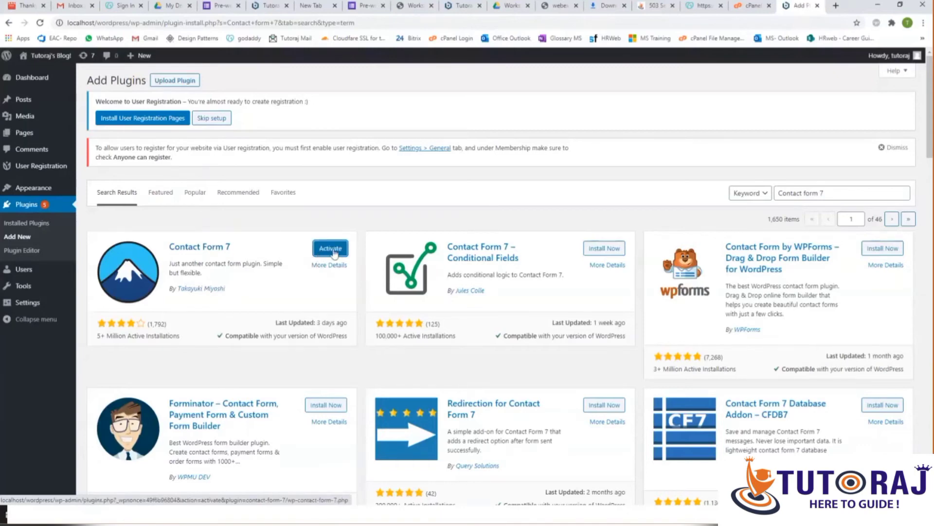
left_click(331, 249)
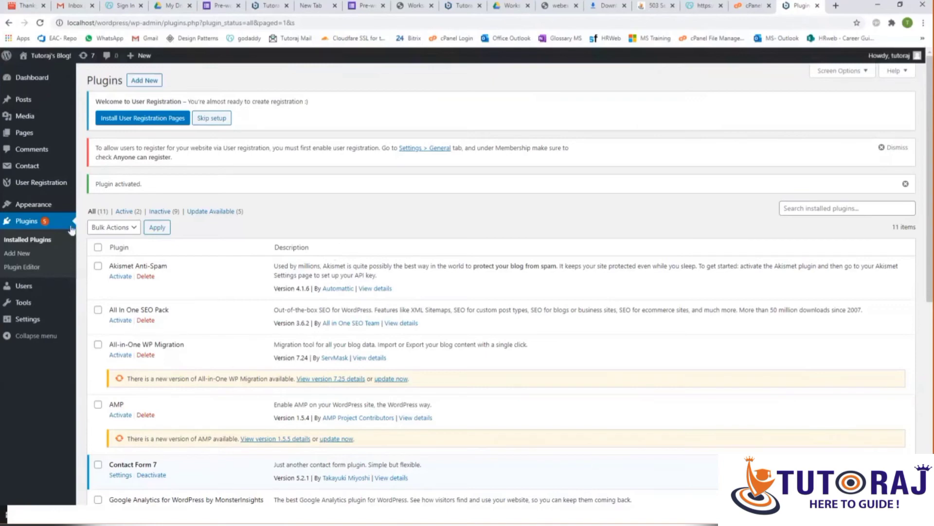
- Reopen the Add Plugins page and copy Contact Form 7 Database Addon – CFDB7 from slide 7 in PowerPoint, returning to the browser
left_click(18, 253)
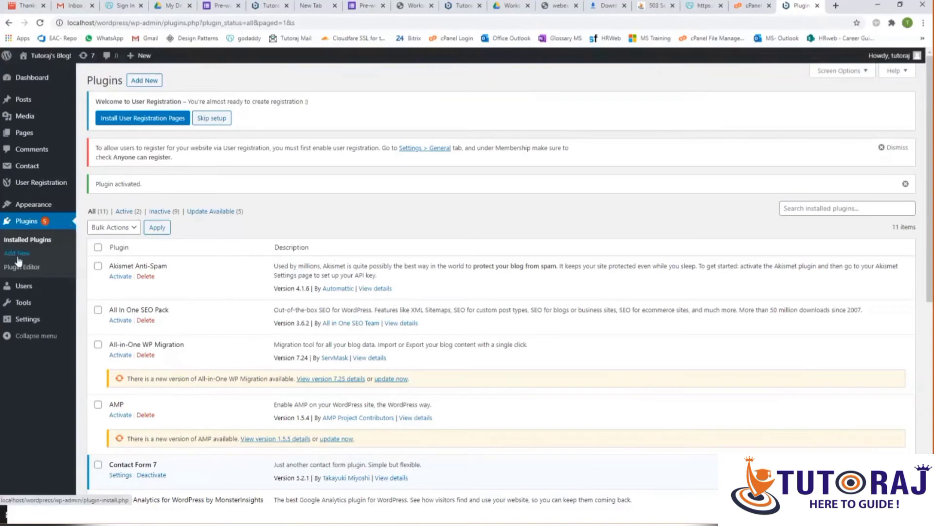
key("alt+Tab")
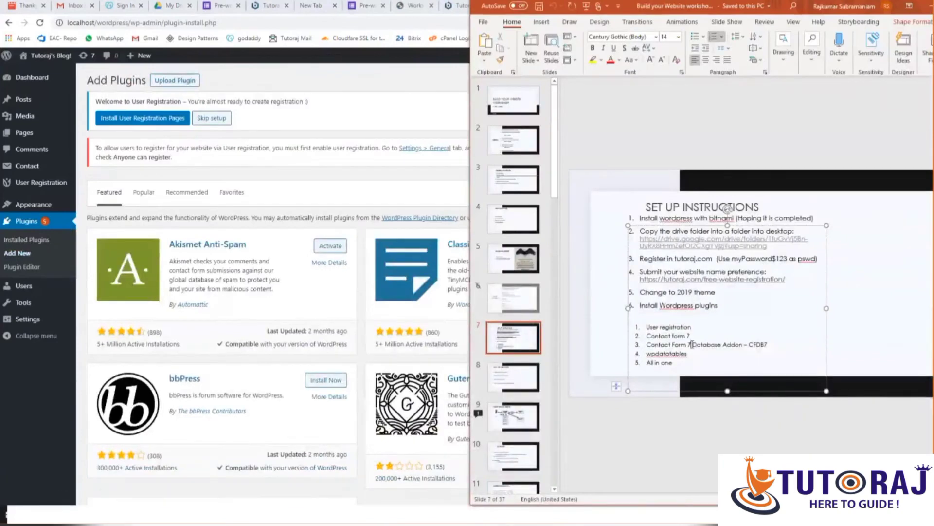
triple_click(691, 344)
key("ctrl+c")
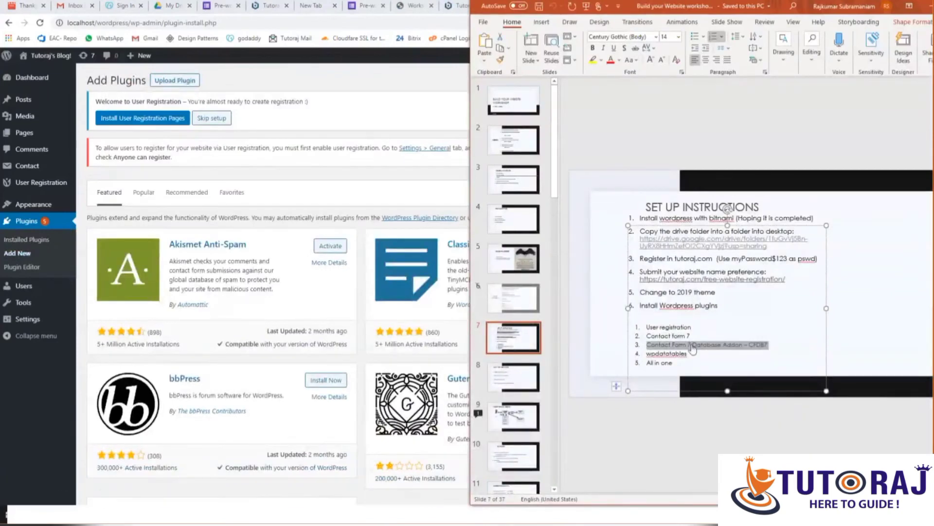
key("alt+Tab")
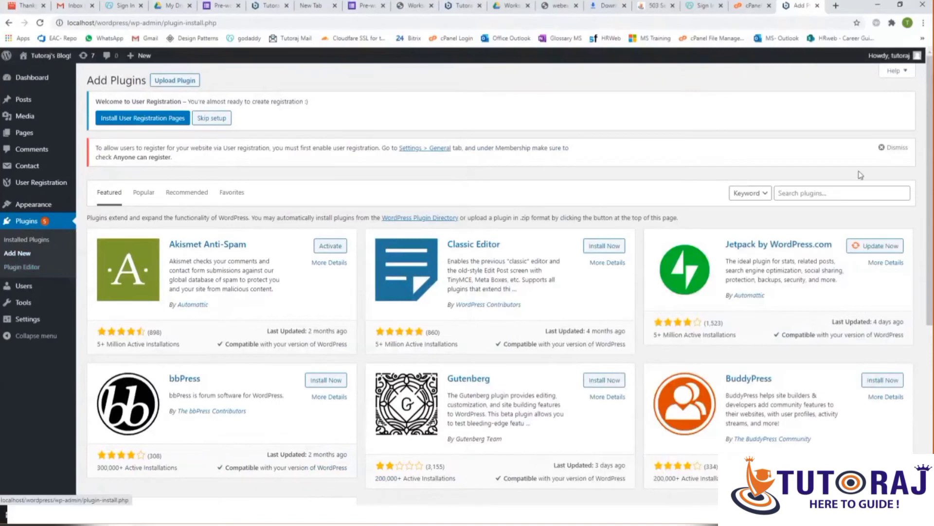
- Search for Contact Form 7 Database Addon – CFDB7, then install and activate that plugin
left_click(805, 192)
key("ctrl+v")
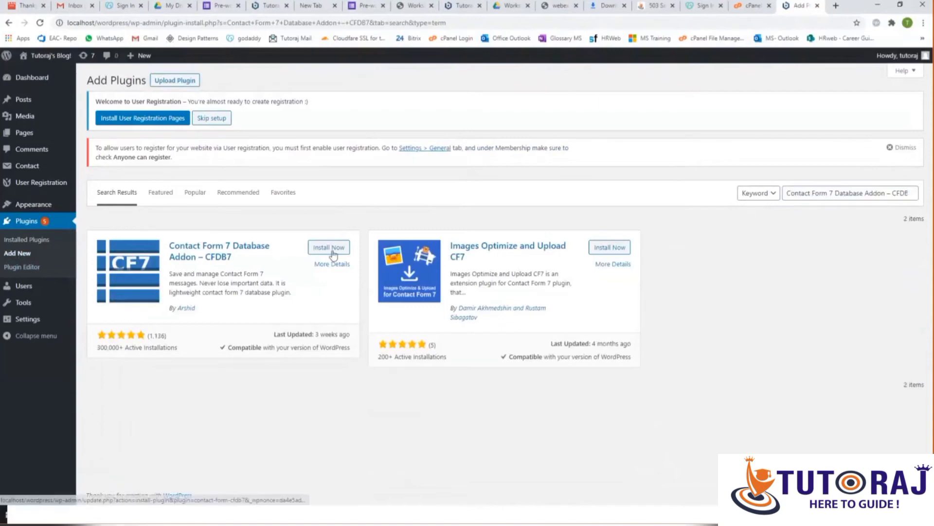
left_click(330, 249)
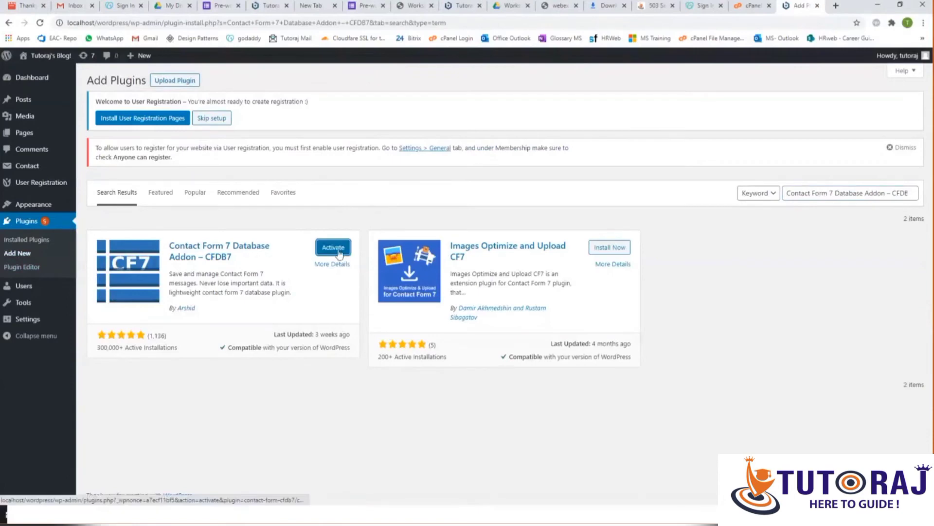
left_click(340, 252)
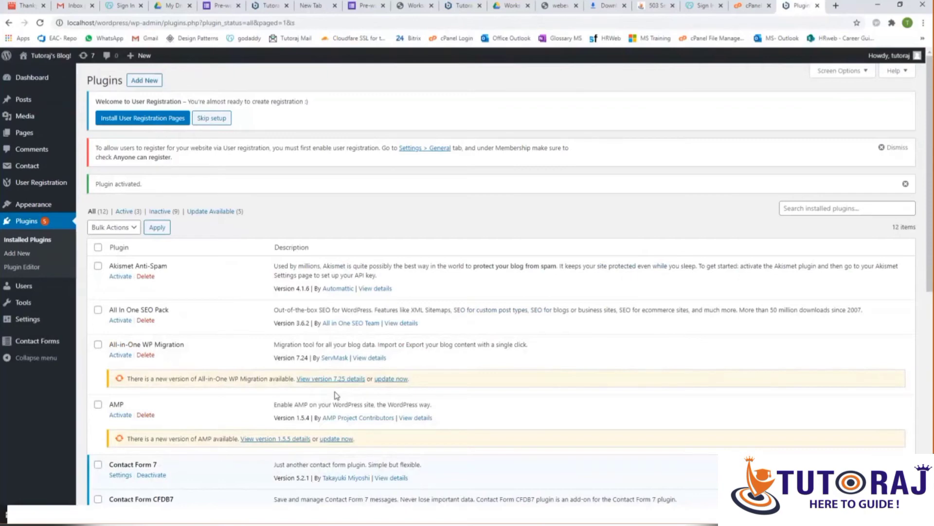
- Switch to PowerPoint, copy the plugin name wpdatatables from the slide 7 list, and return to the browser
key("alt+Tab")
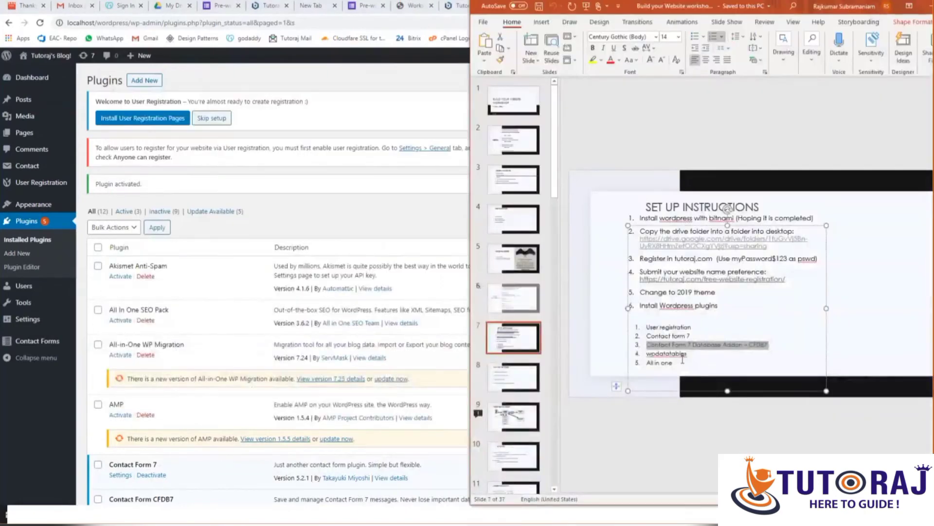
double_click(677, 356)
key("ctrl+c")
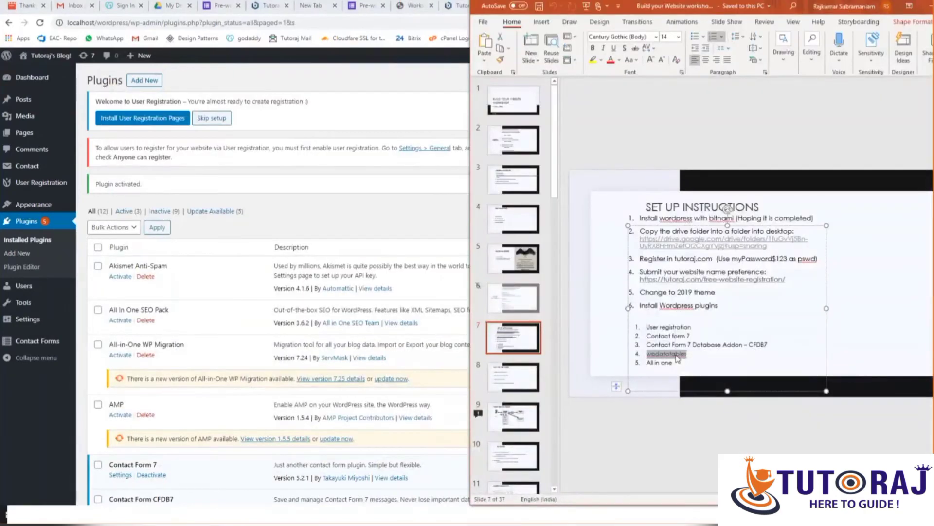
key("alt+Tab")
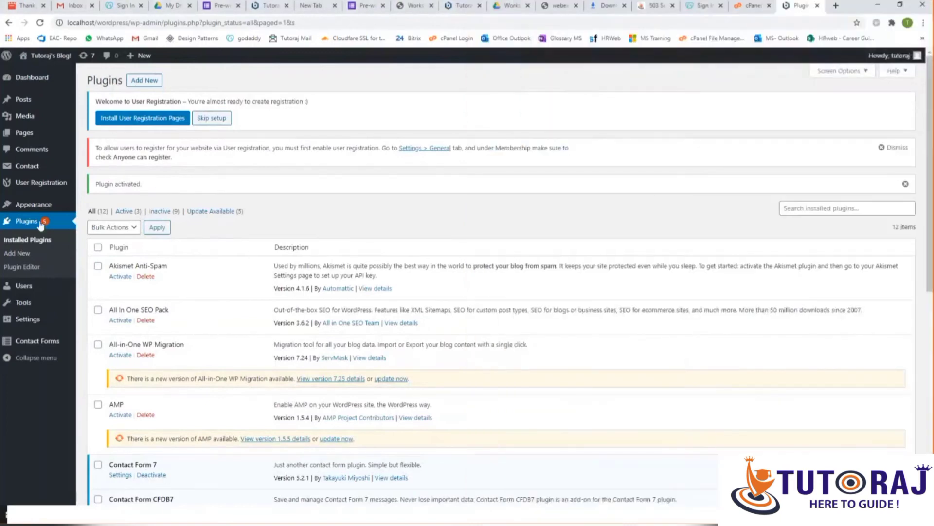
- Search the Add Plugins page for wpdatatables, then install and activate the wpDataTables – Tables & Table Charts plugin
left_click(20, 254)
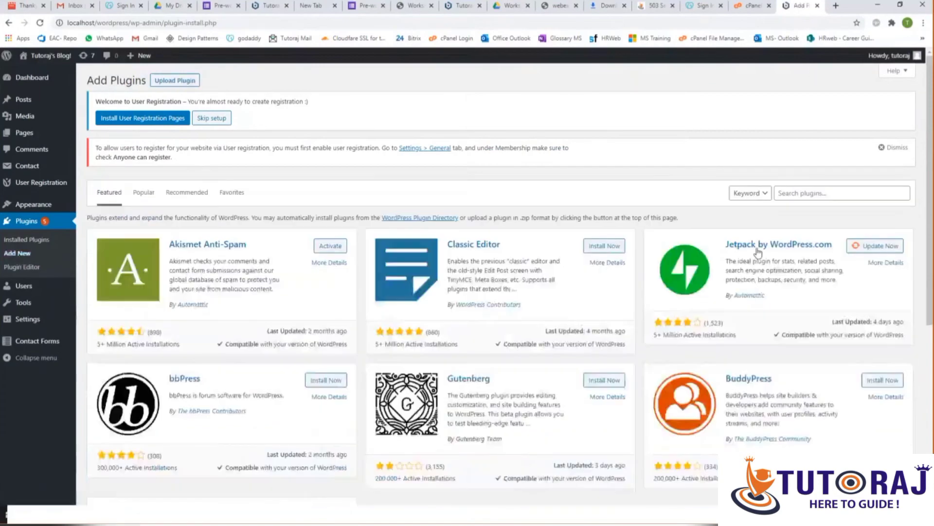
left_click(803, 194)
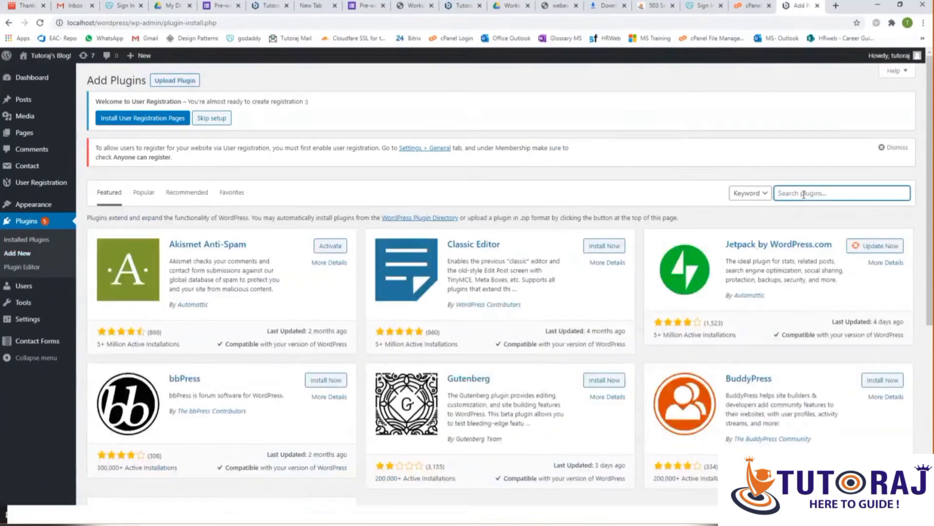
key("ctrl+v")
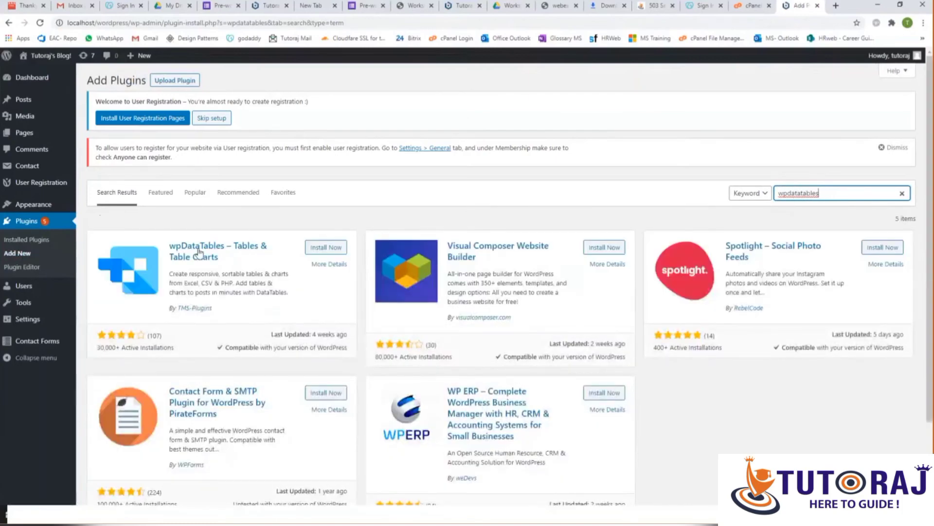
left_click(326, 247)
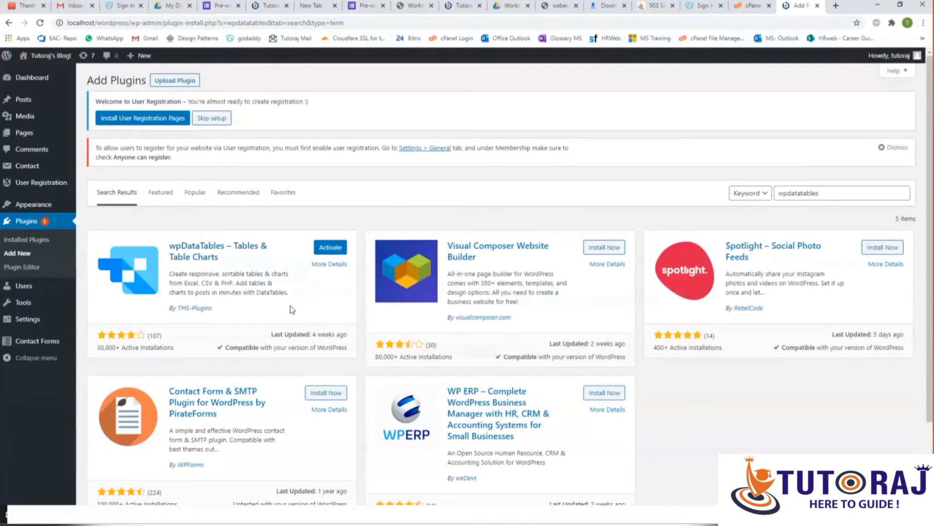
left_click(330, 247)
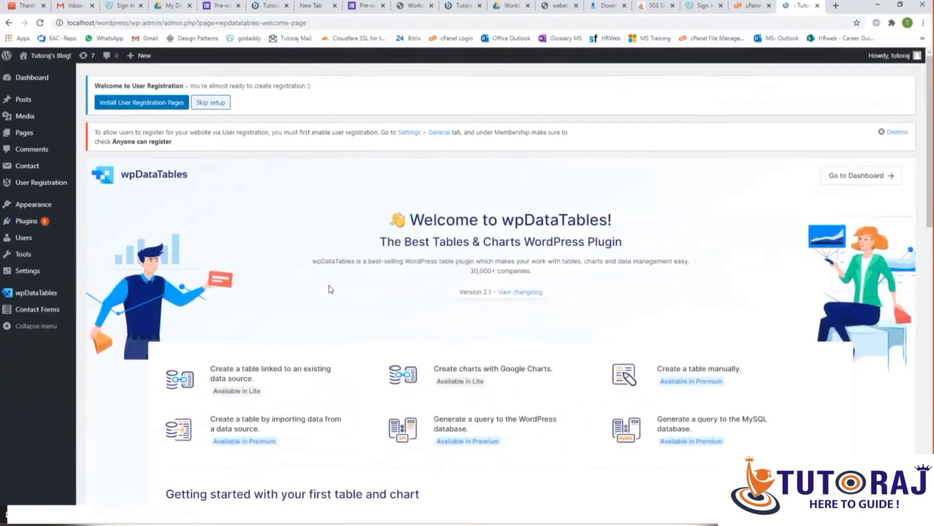
- Select the plugin name All in one on slide 7 in PowerPoint, and open the Add Plugins page in the browser
key("alt+Tab")
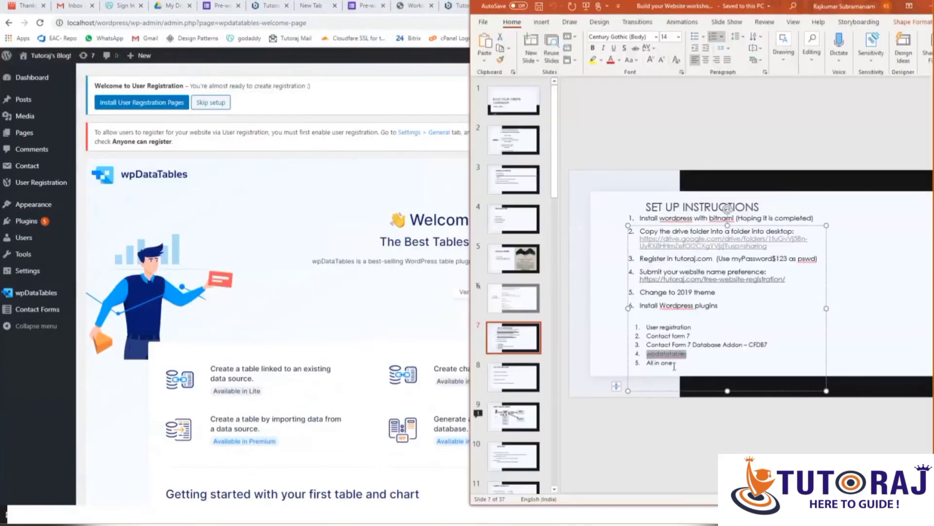
triple_click(674, 366)
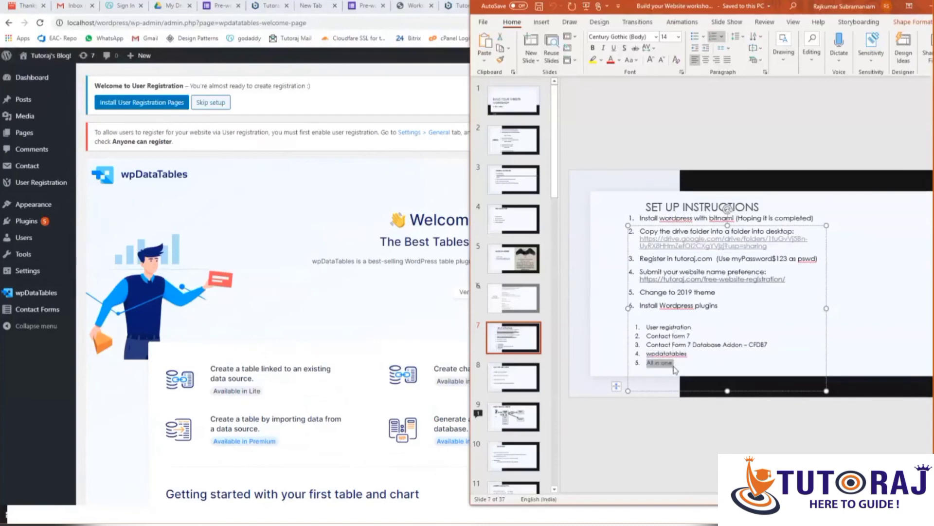
key("alt+Tab")
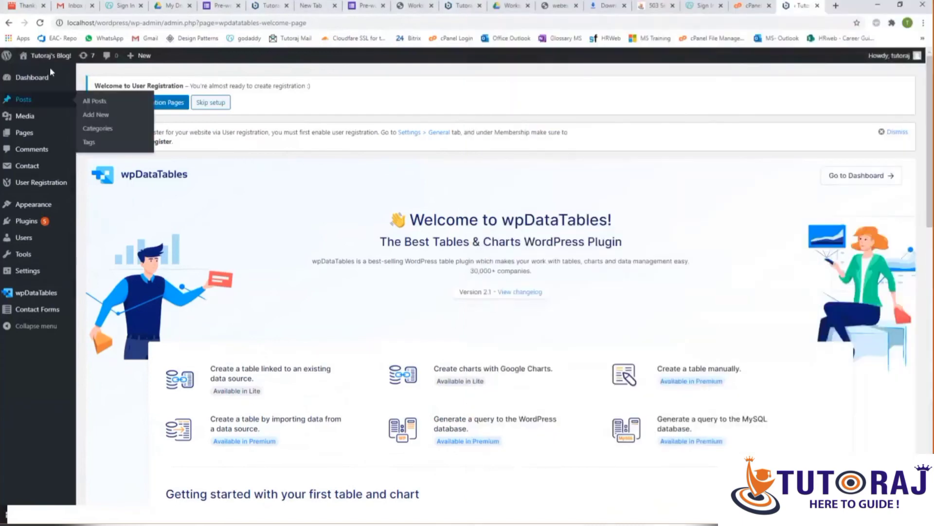
mouse_move(33, 228)
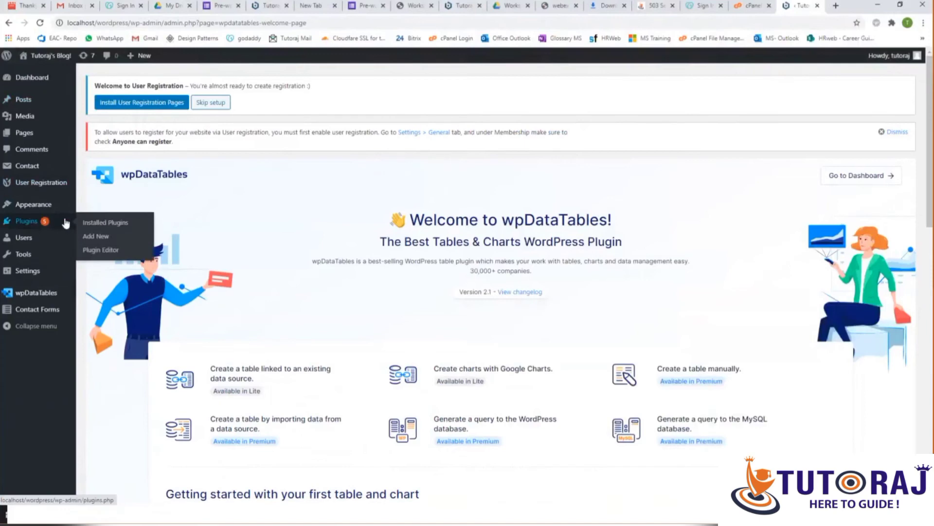
left_click(91, 237)
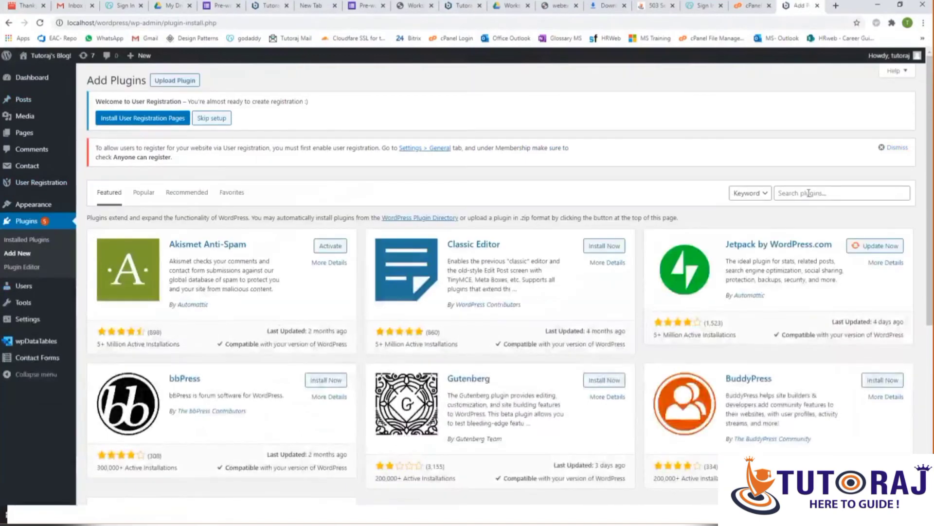
- Search the Add Plugins page for All in one and compare the All-in-One WP Migration result with the slide 7 list in PowerPoint
left_click(809, 193)
type("All in one")
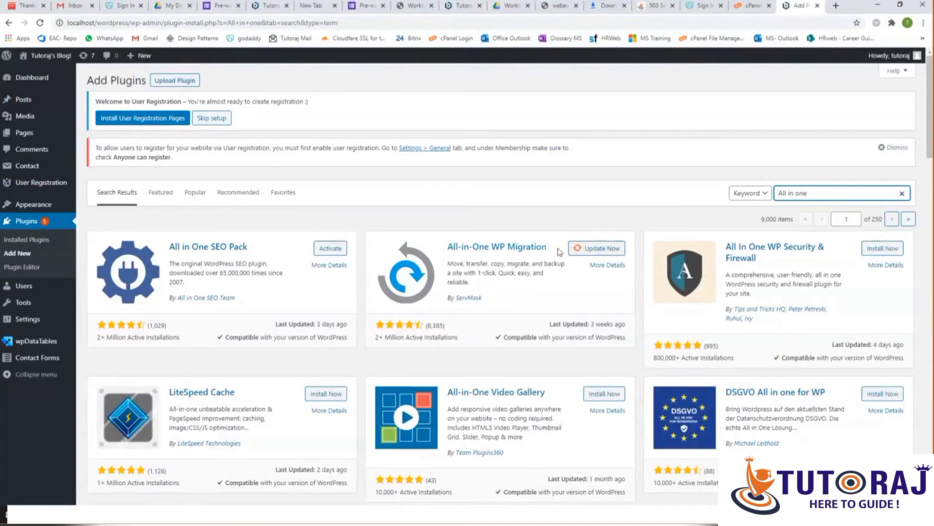
left_click_drag(549, 247, 447, 248)
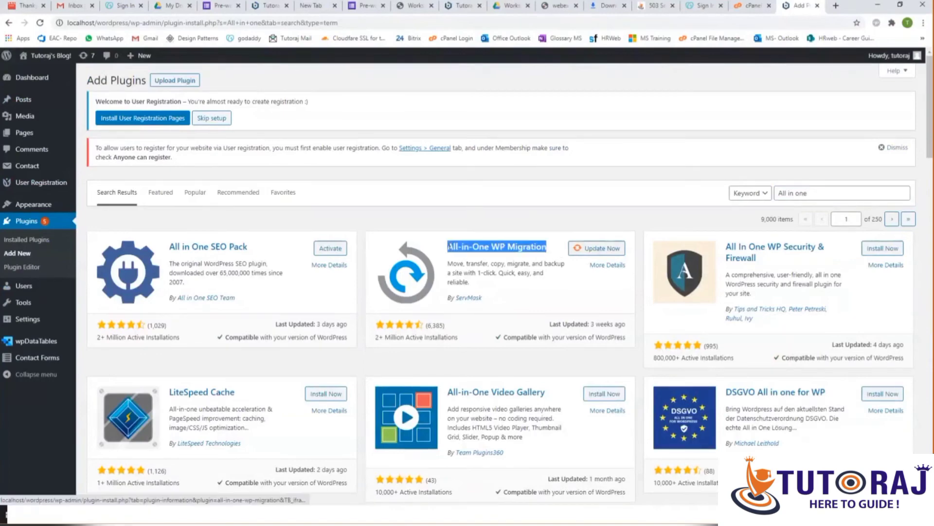
key("alt+Tab")
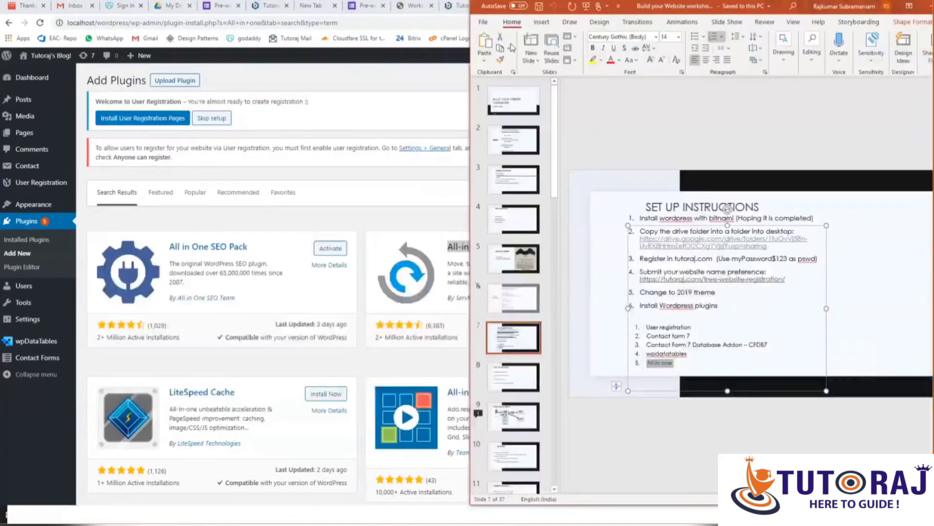
mouse_move(597, 4)
key("alt+Tab")
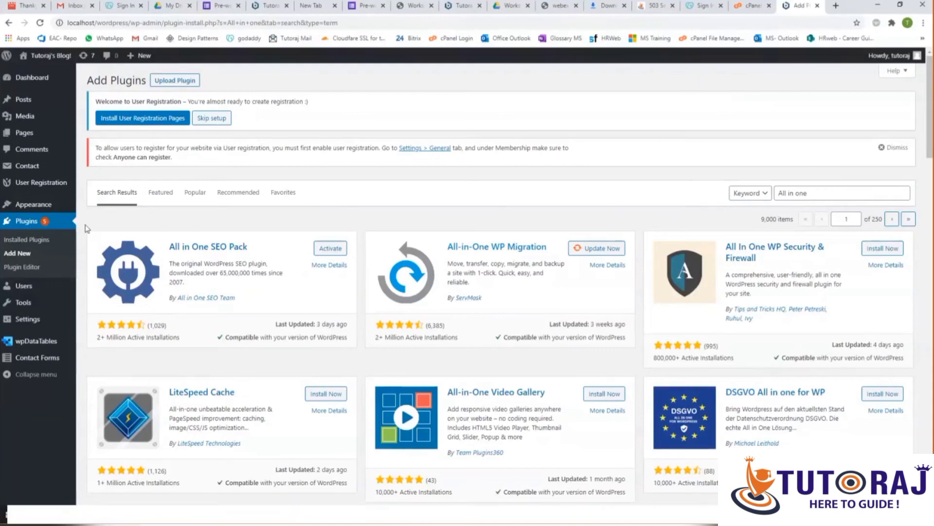
- Activate the All-in-One WP Migration plugin from the list of installed plugins
left_click(73, 224)
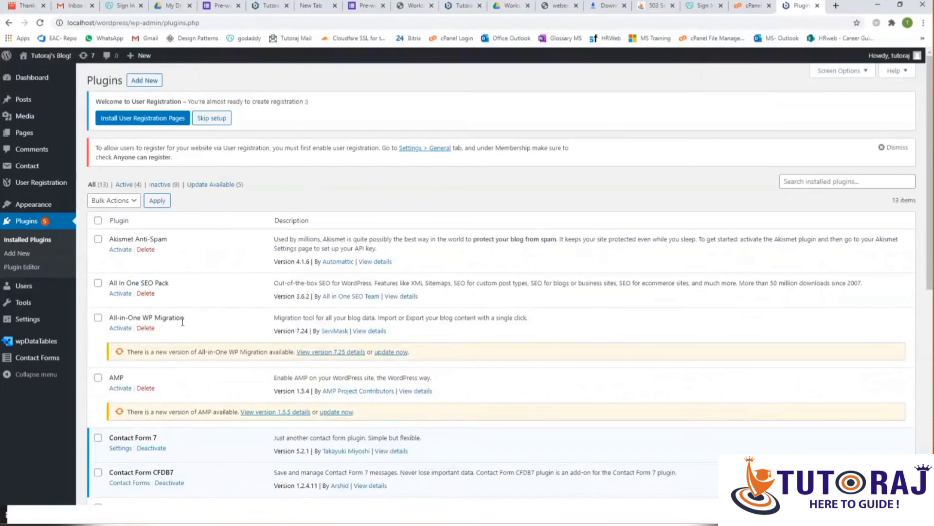
left_click_drag(184, 318, 108, 318)
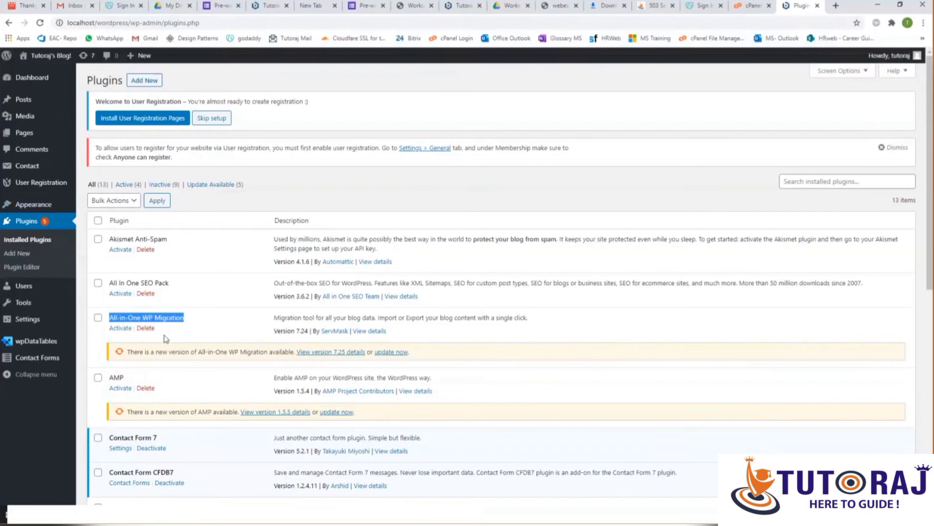
left_click(122, 329)
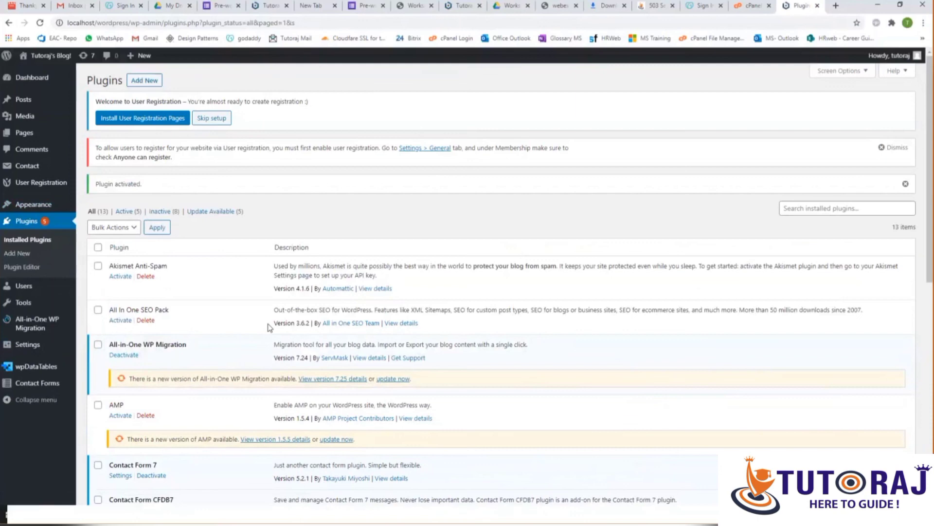
- Check the set up instructions in PowerPoint, reload the tutoraj.com/login page in the browser, and return to the installed plugins page
key("alt+Tab")
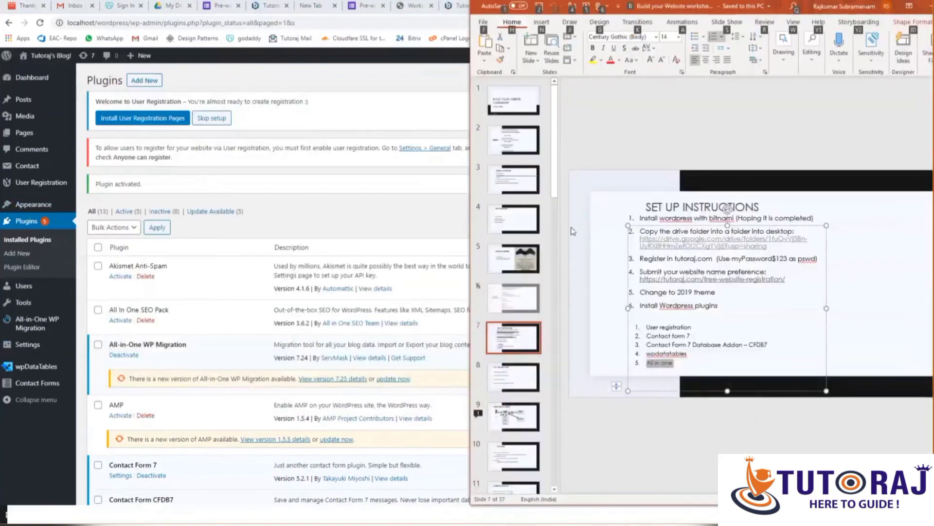
left_click(362, 224)
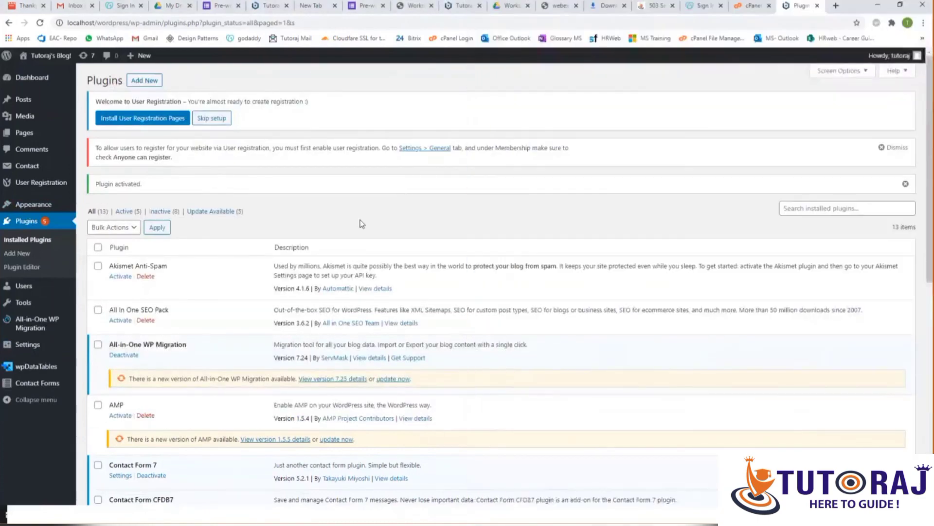
left_click(655, 8)
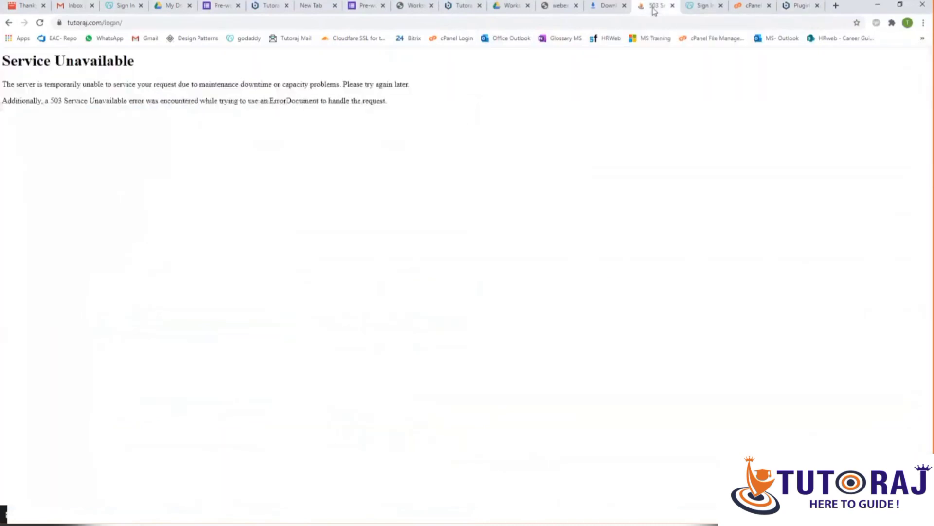
left_click(41, 22)
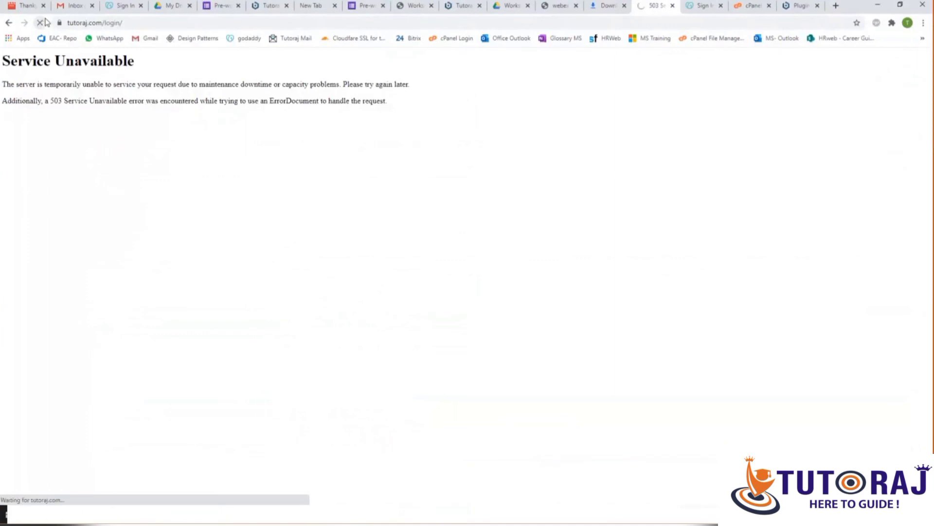
left_click(801, 5)
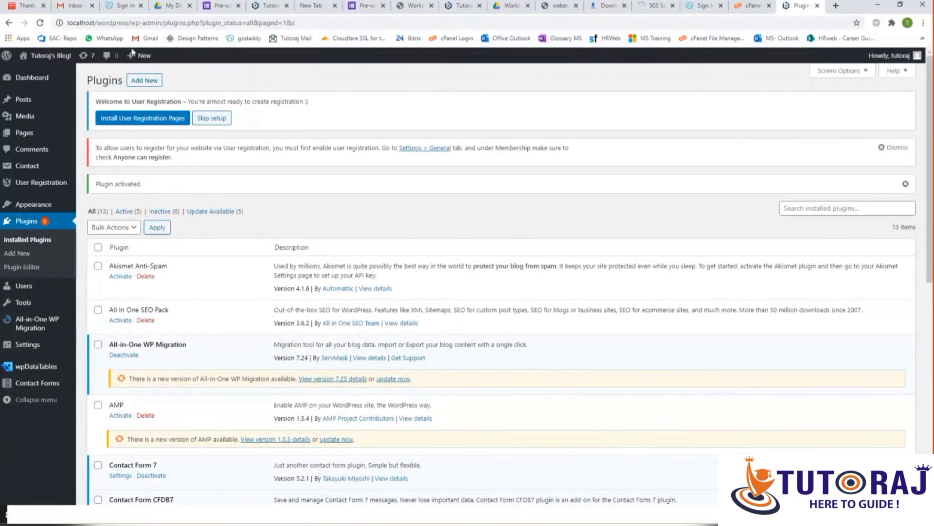
- Copy the localhost/wordpress part of the site address and open the site's front page with it in a new browser tab
left_click_drag(128, 23, 58, 23)
key("ctrl+c")
key("ctrl+t")
key("ctrl+v")
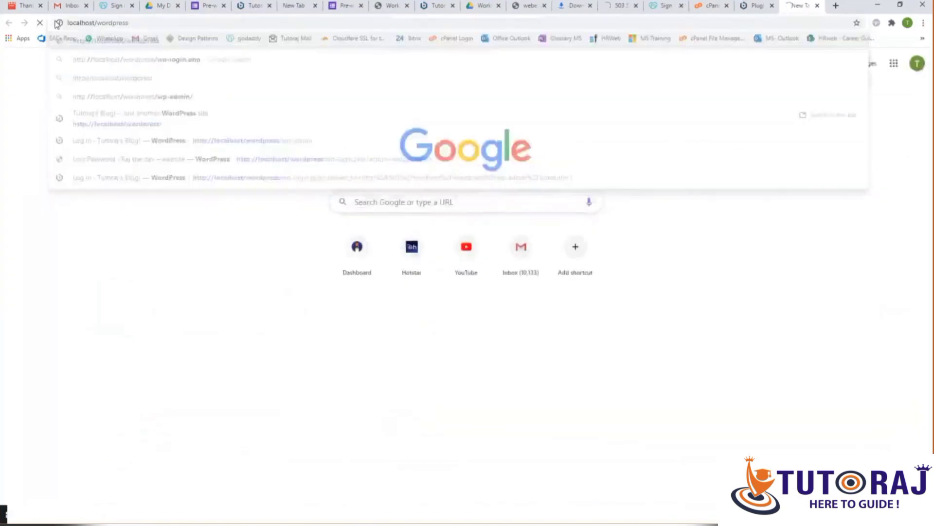
key("Return")
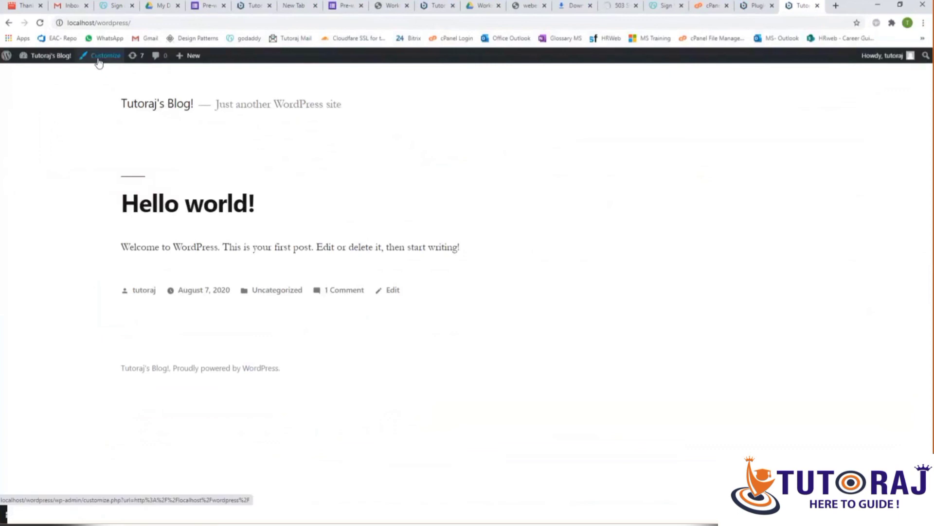
left_click(125, 26)
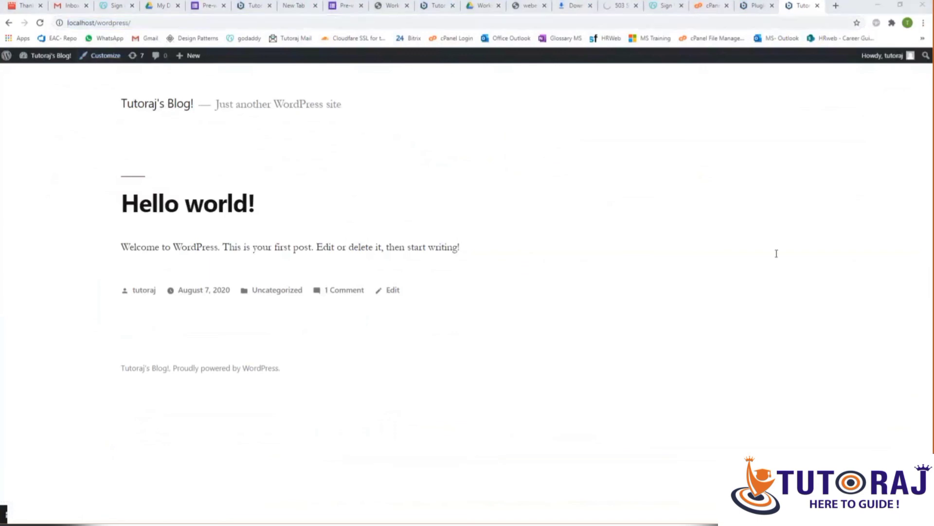
left_click(563, 153)
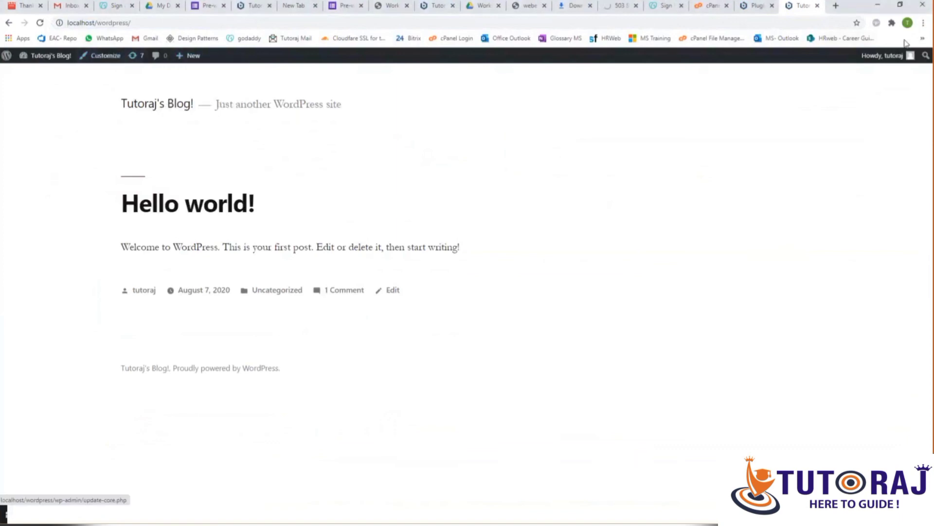
mouse_move(888, 58)
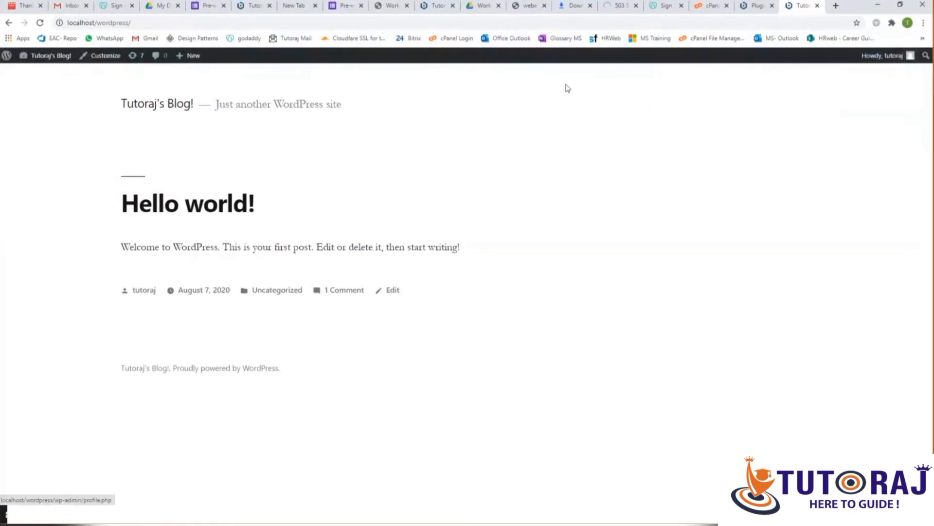
- Open the site in the WordPress Customizer and go to the Footer widget area
left_click(101, 58)
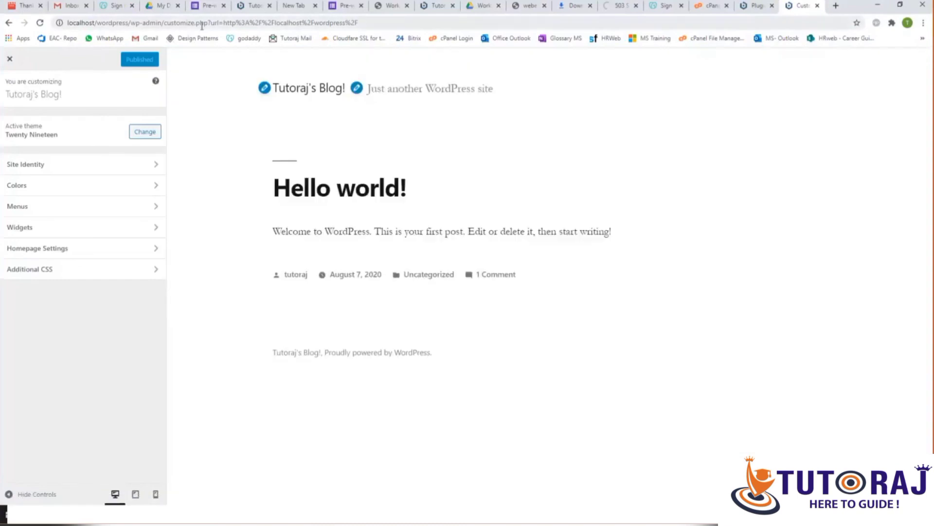
left_click(201, 24)
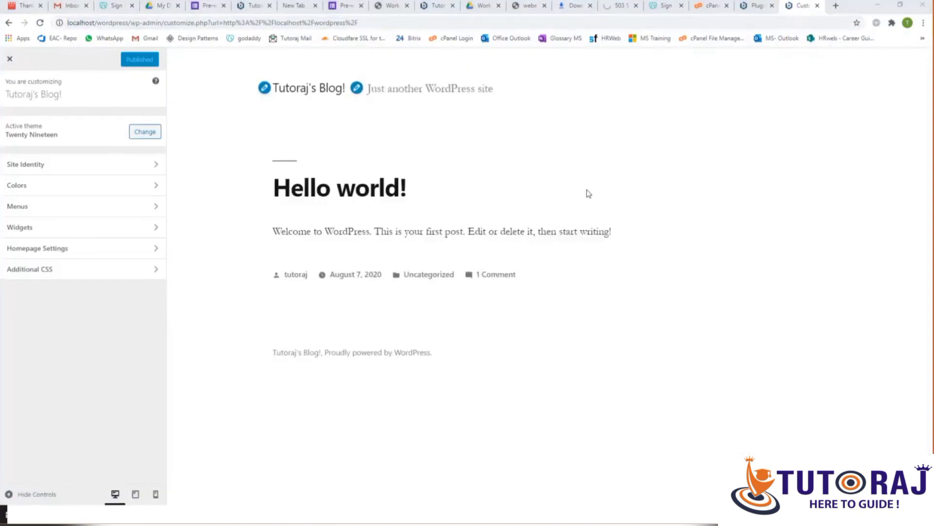
left_click(34, 227)
left_click(84, 170)
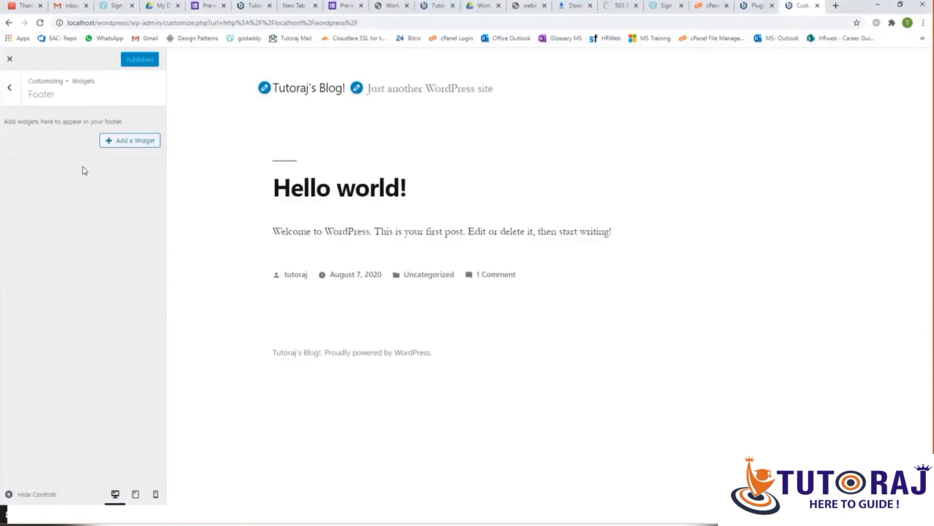
- Reload the Customizer by re-entering its copied page address and reopen the Footer widget area
left_click(108, 24)
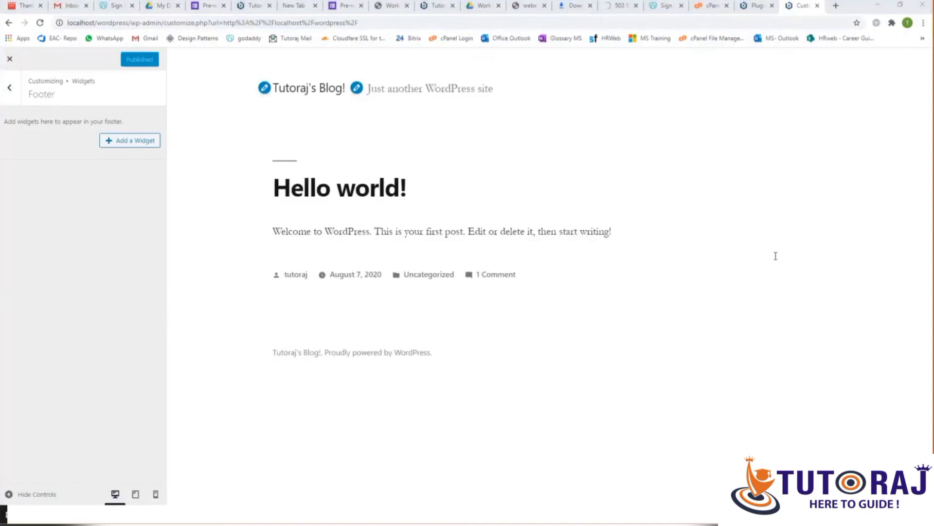
left_click(104, 23)
key("ctrl+v")
key("ctrl+a")
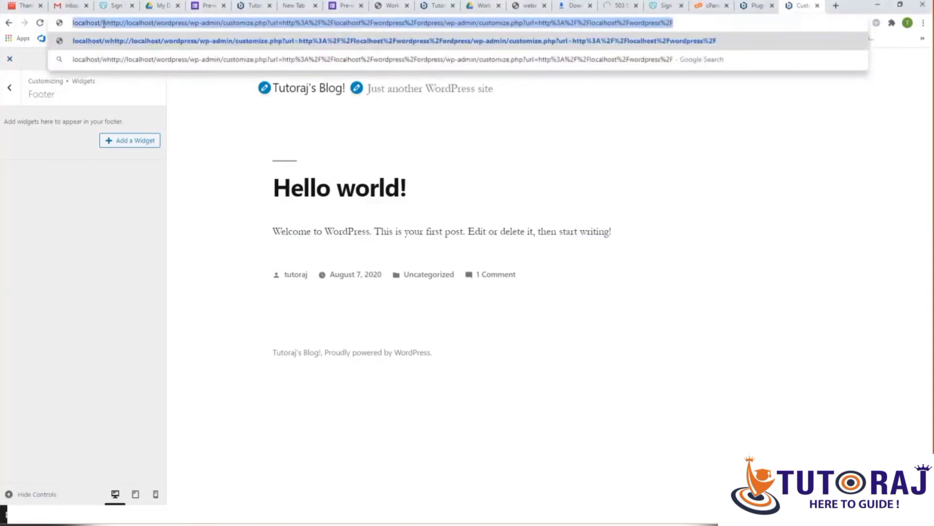
key("ctrl+v")
key("Return")
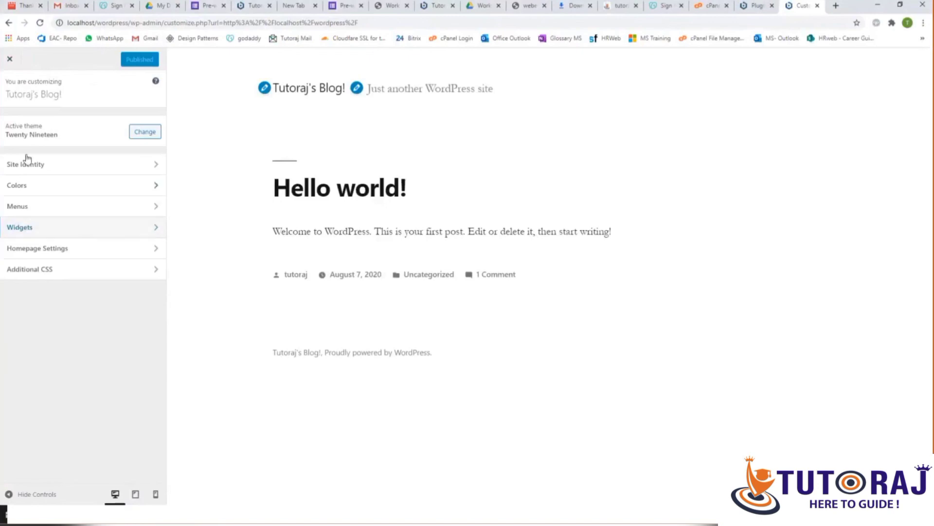
left_click(156, 227)
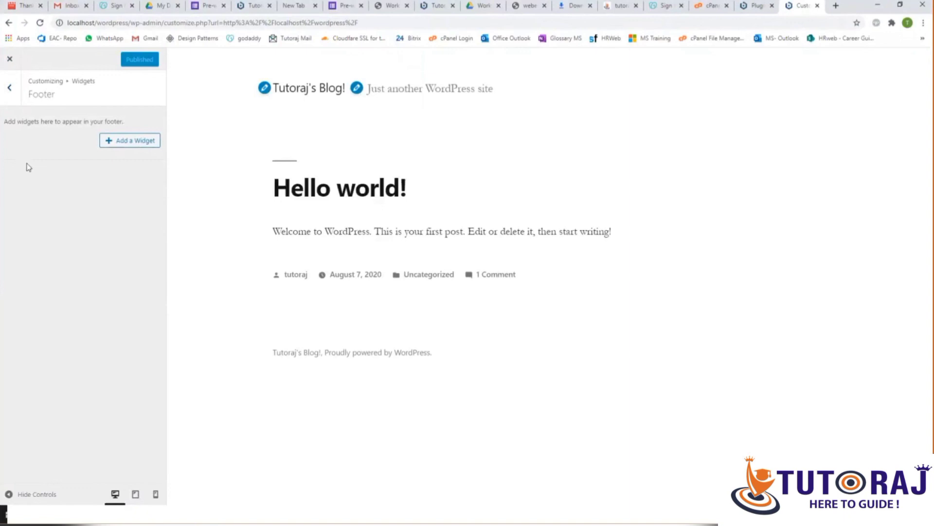
left_click_drag(56, 327, 40, 227)
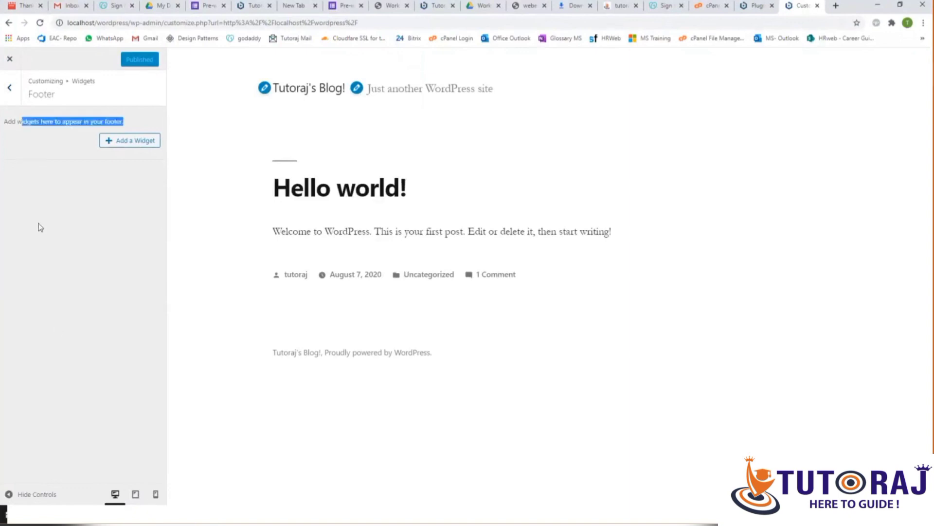